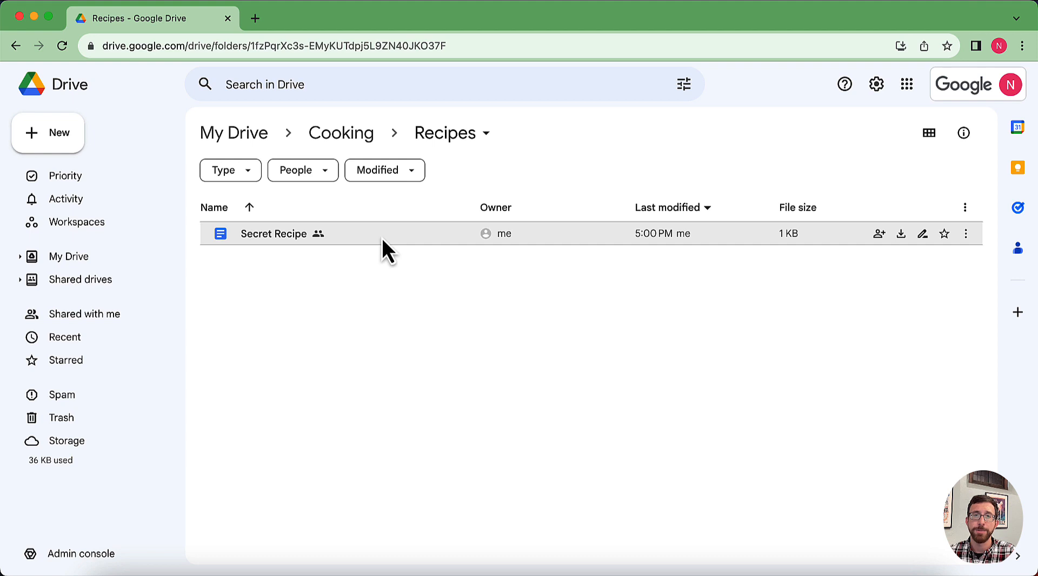
- Open the Secret Recipe document and generate a Help me write draft from the prompt "Write a secret cookie recipe that includes chocolate chips"
double_click(382, 239)
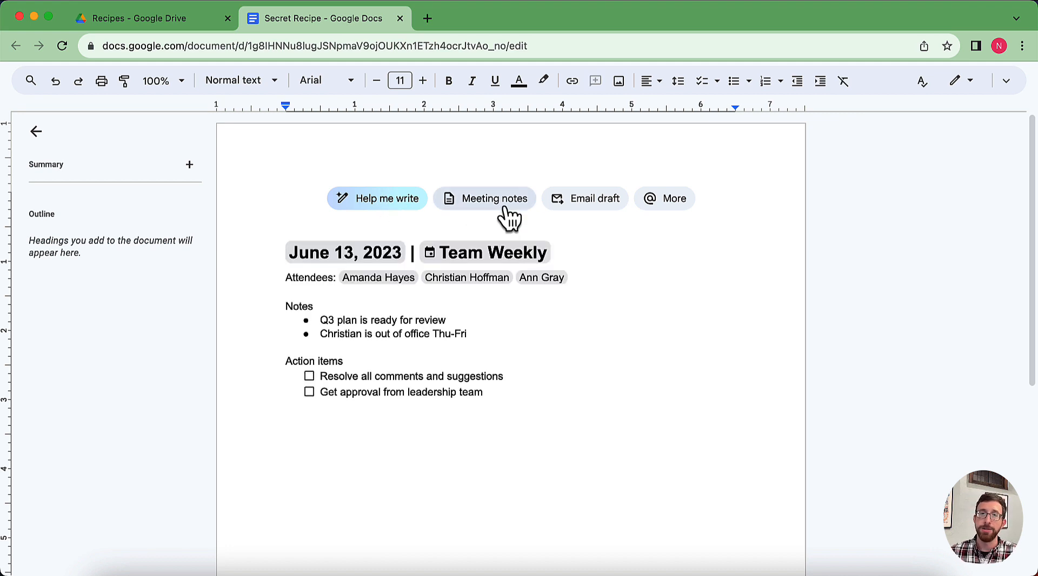
click(396, 218)
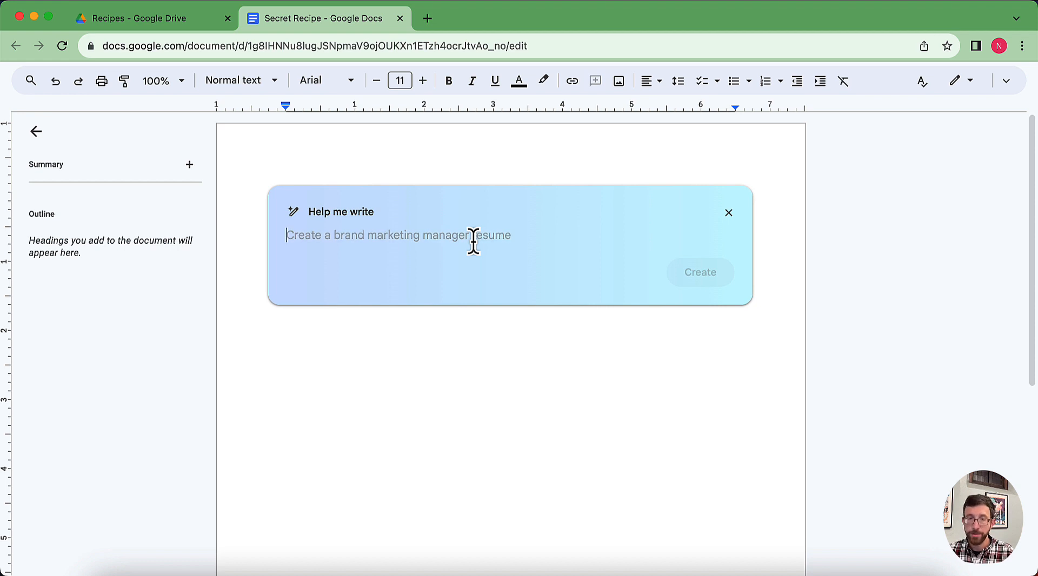
text(Write)
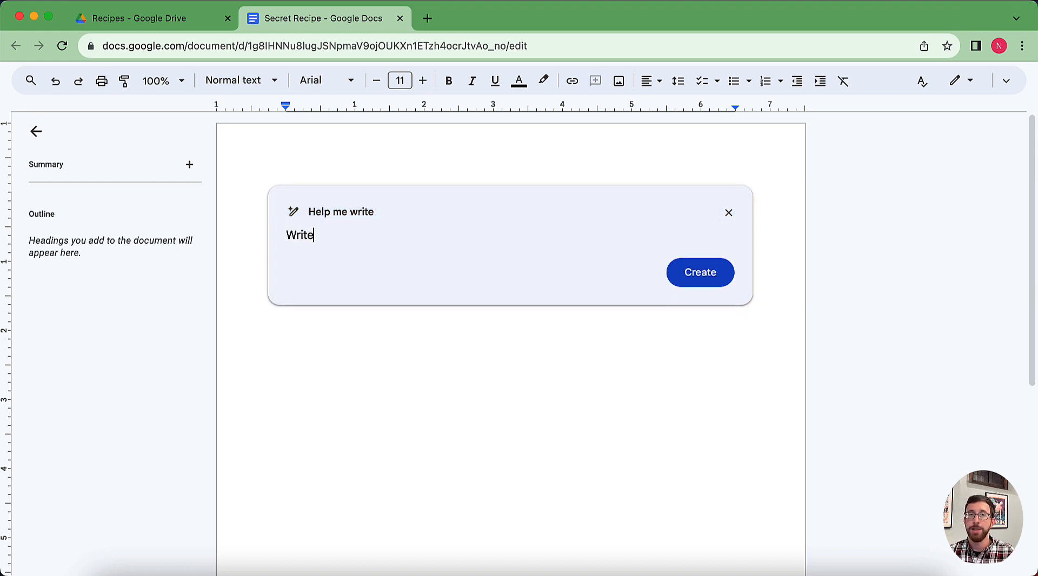
text( a secret cooki)
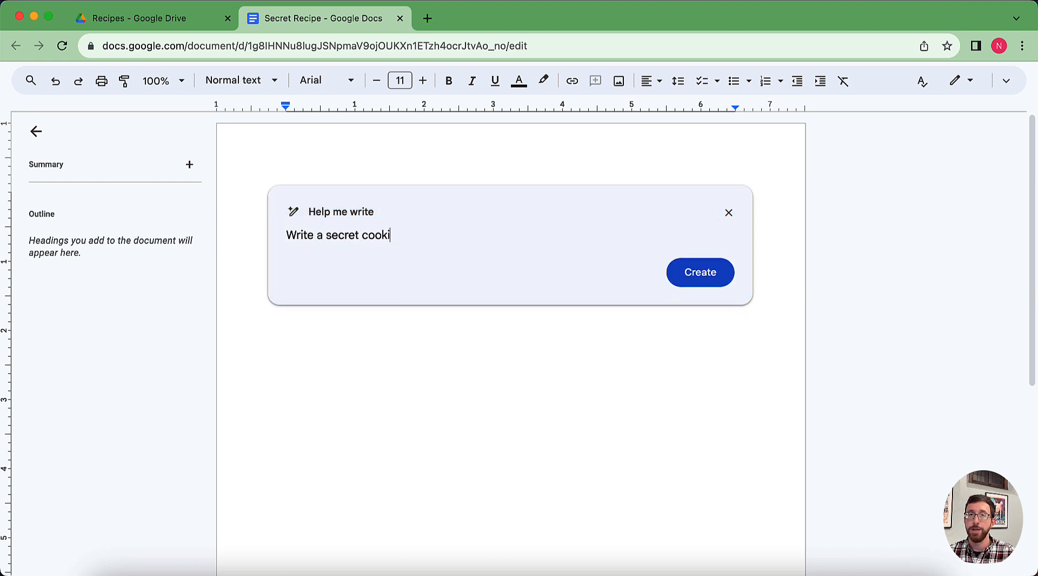
text(e recipe)
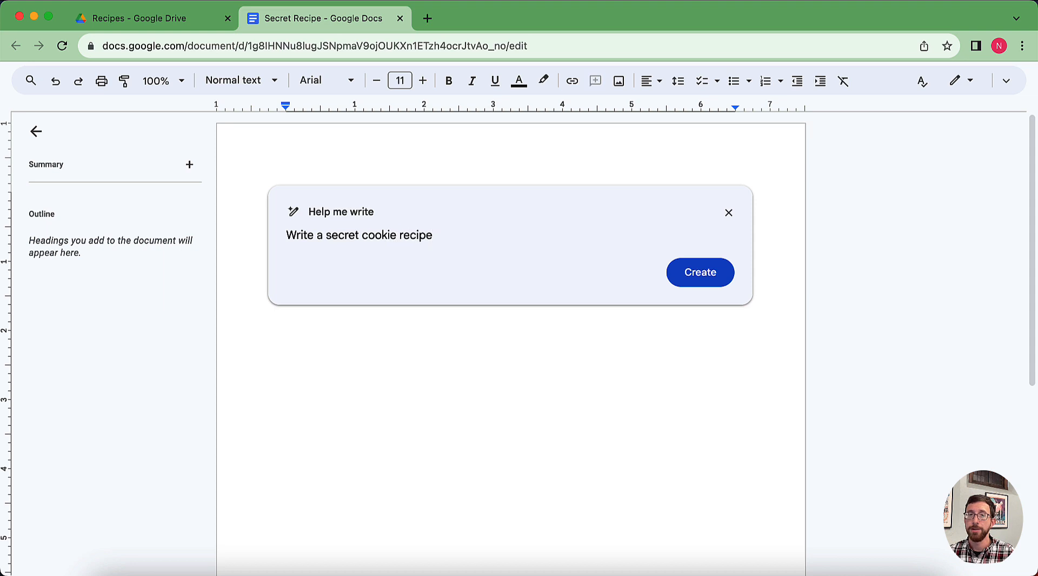
text( that in)
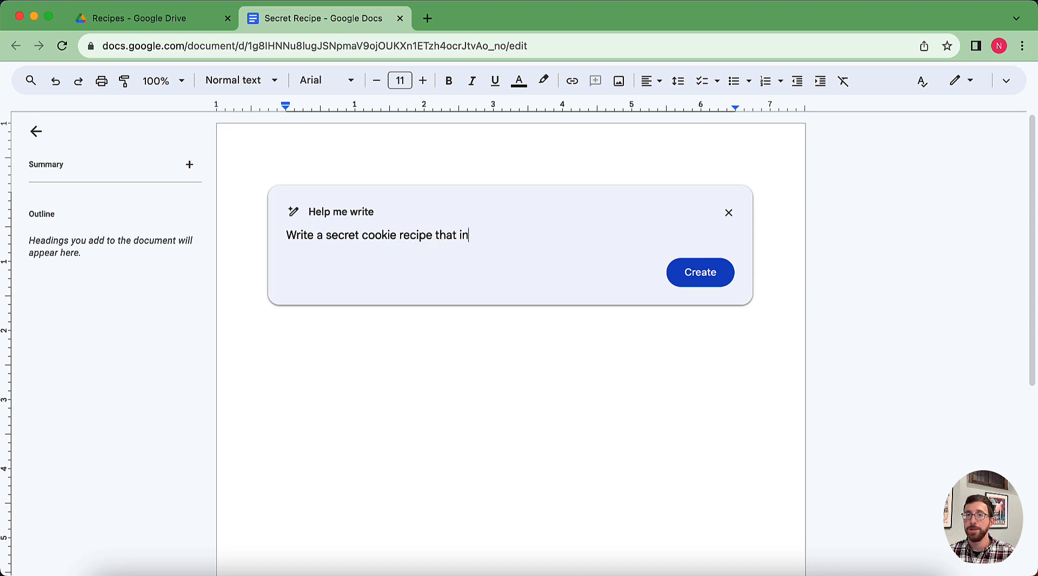
text(cludes chocola)
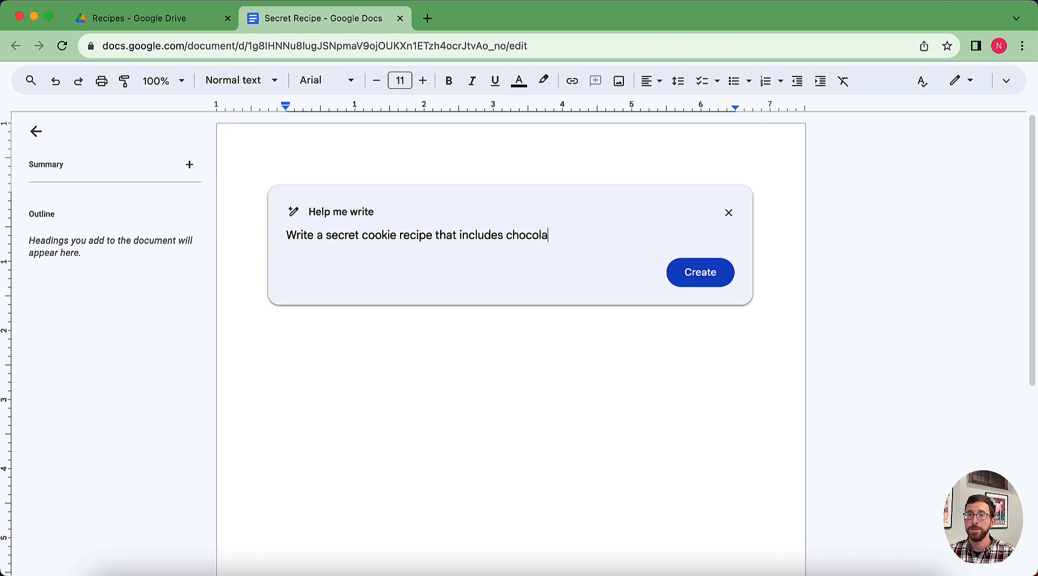
text(te chips)
key(Return)
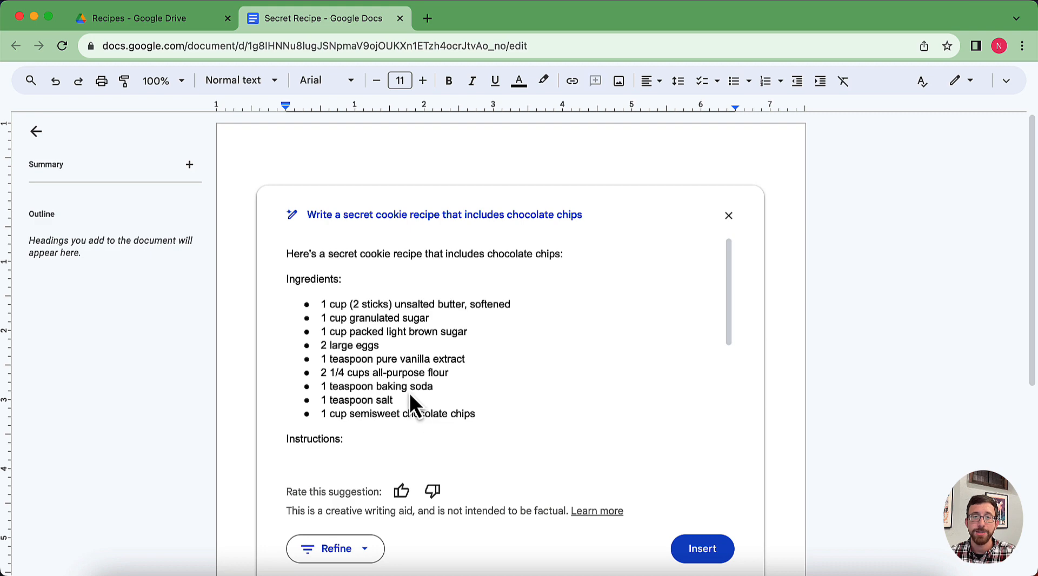
- Read through the ingredients and instructions of the generated chocolate chip cookie recipe
scroll(409, 397, down, 4)
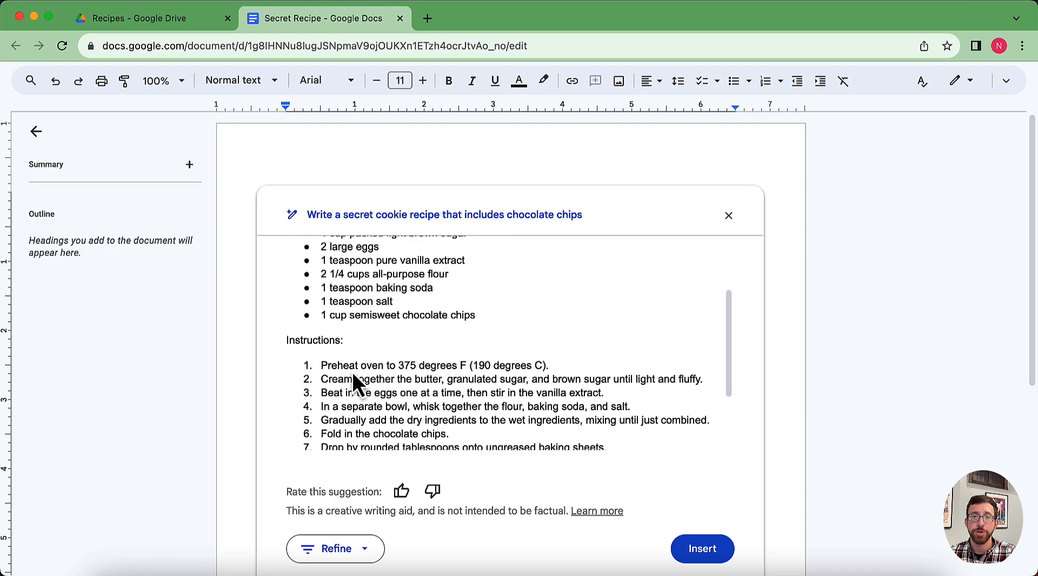
scroll(456, 380, down, 1)
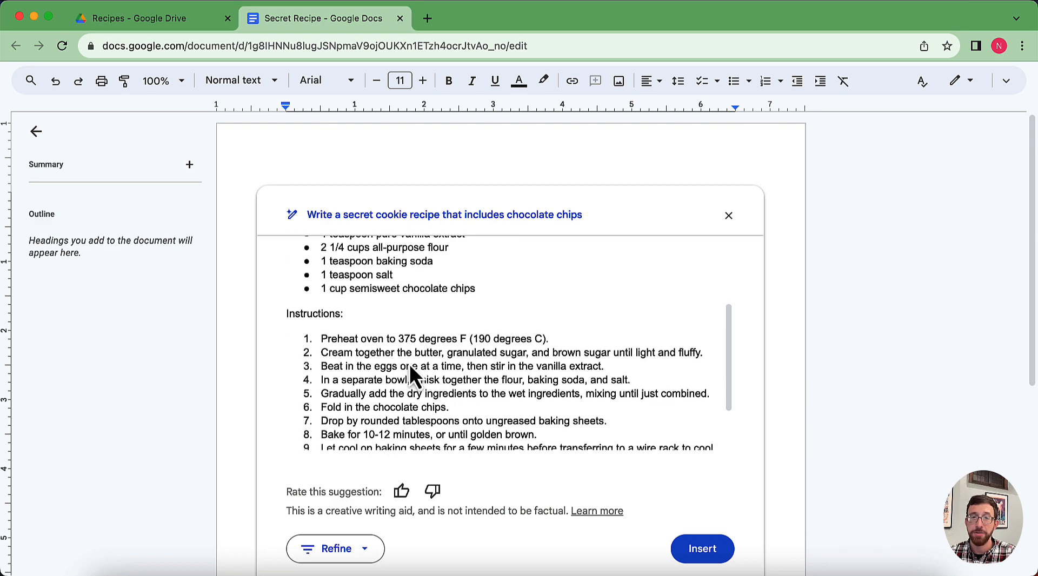
scroll(417, 358, down, 1)
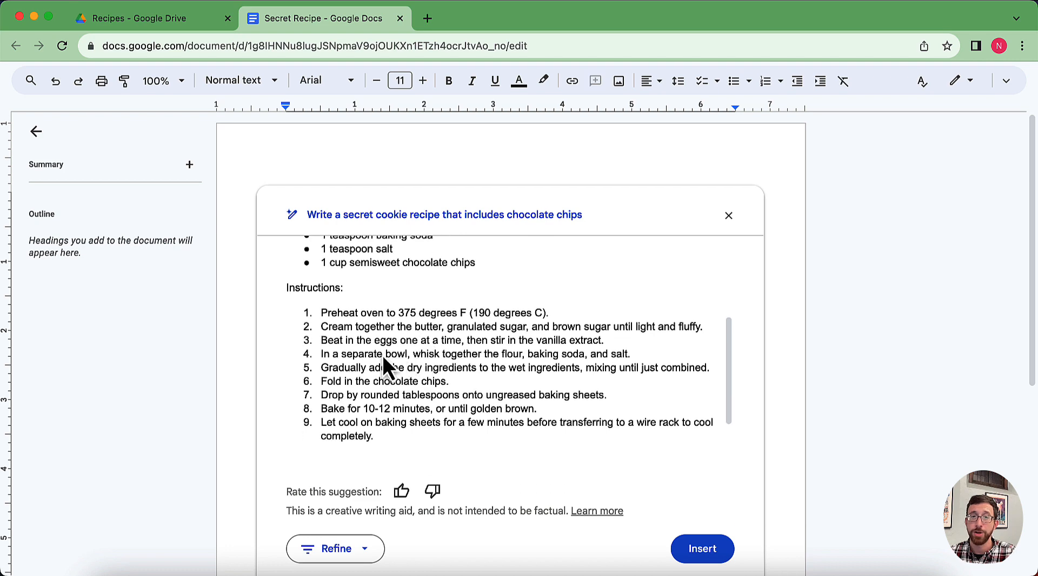
scroll(389, 355, down, 3)
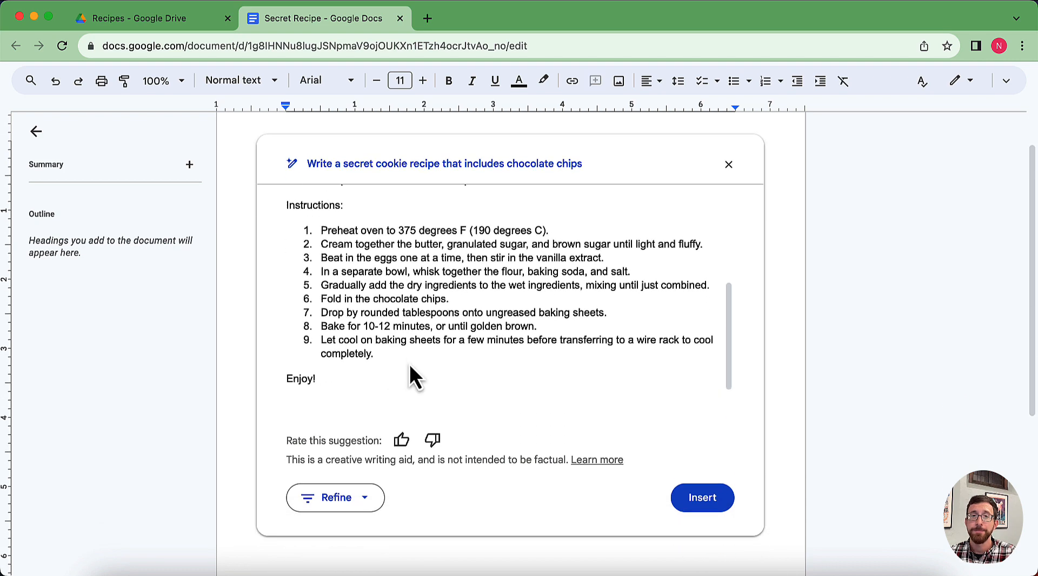
scroll(427, 354, up, 4)
scroll(427, 353, down, 3)
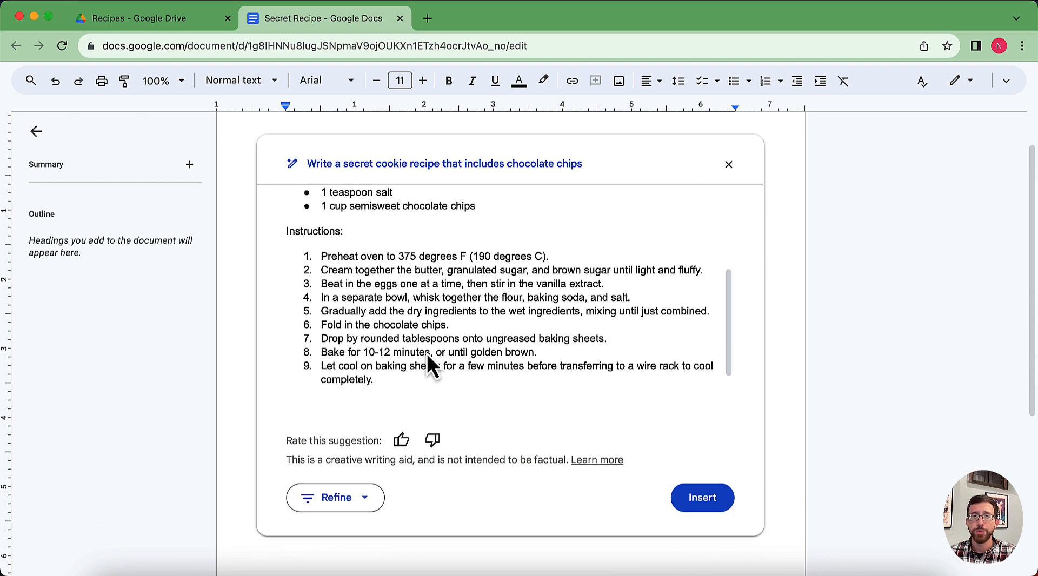
scroll(427, 353, down, 1)
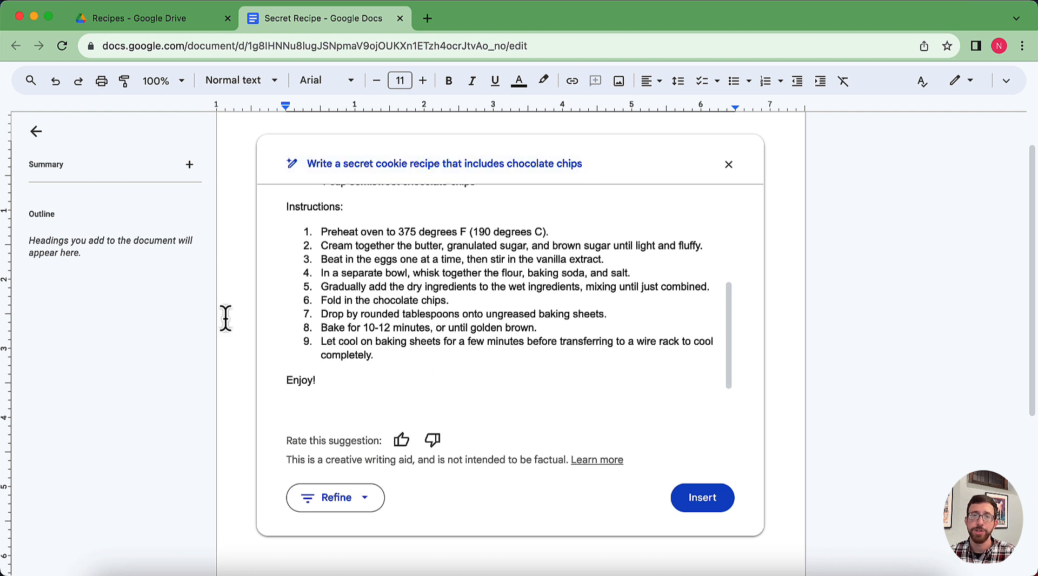
- Change the draft's prompt to "Write a secret oatmeal raisin cookie recipe" and regenerate the suggestion
click(495, 164)
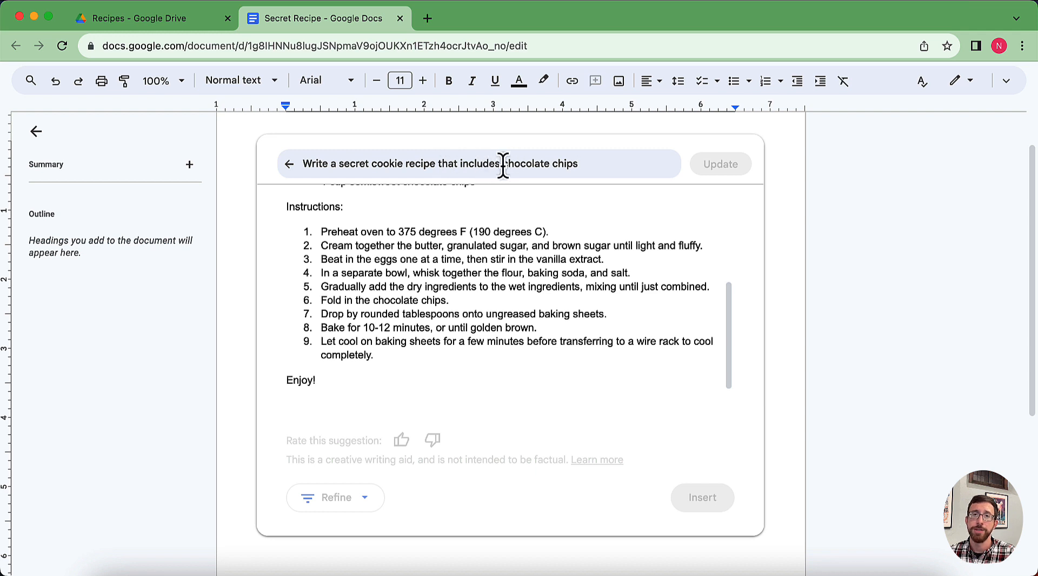
drag(503, 166, 373, 168)
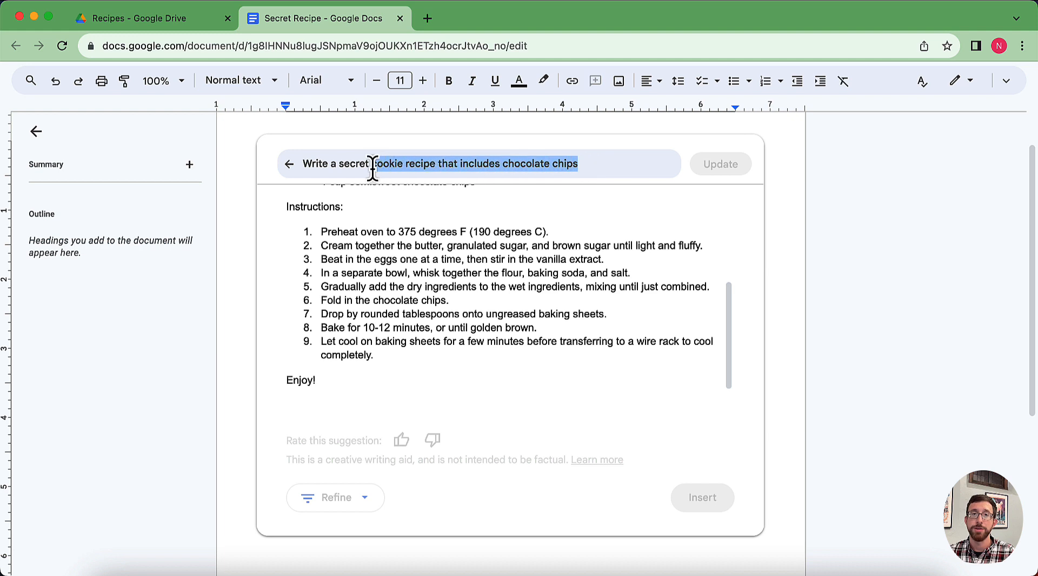
text(oat)
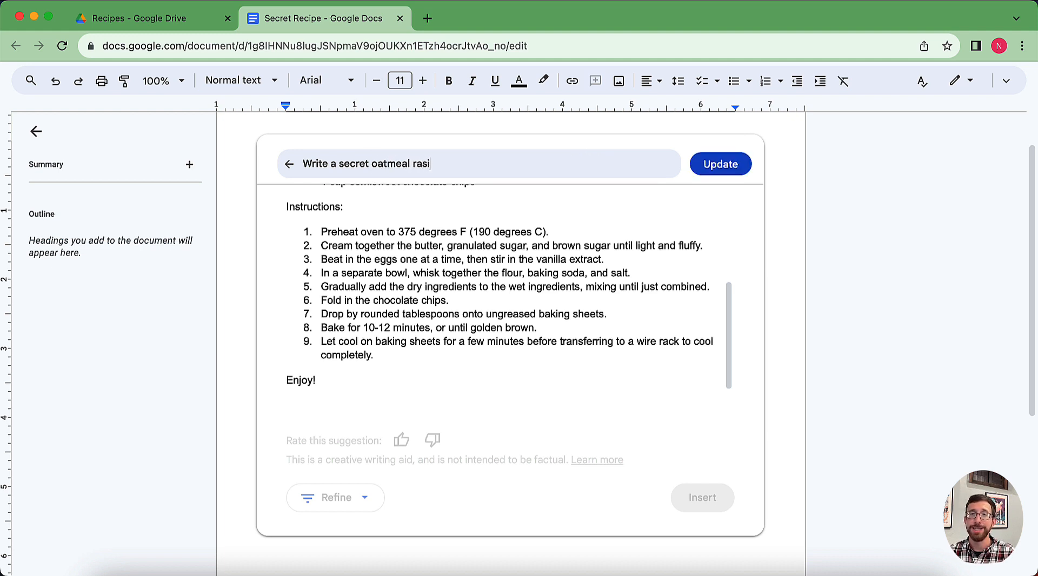
text(meal raisin )
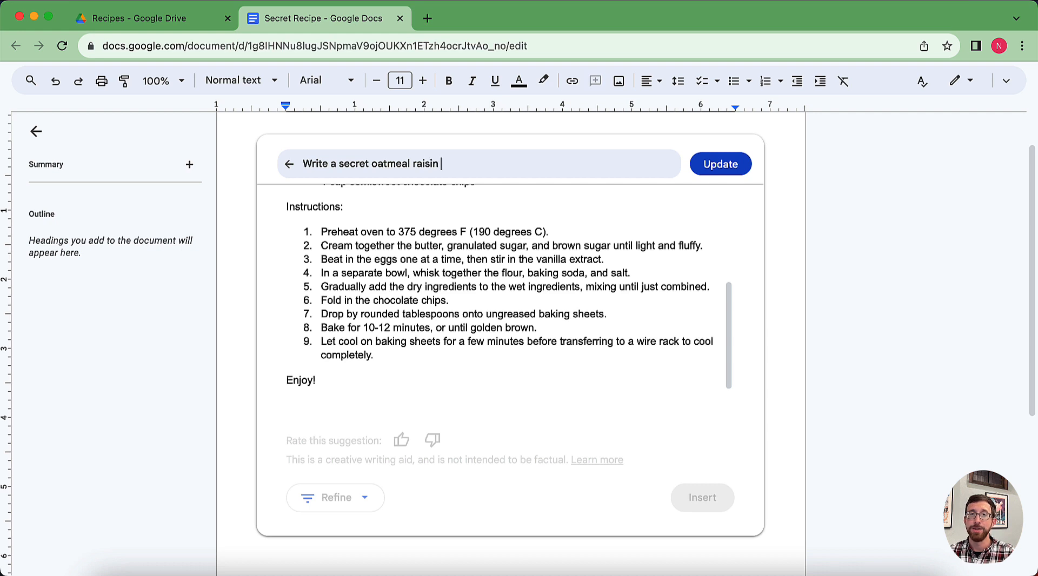
text(cookie recip)
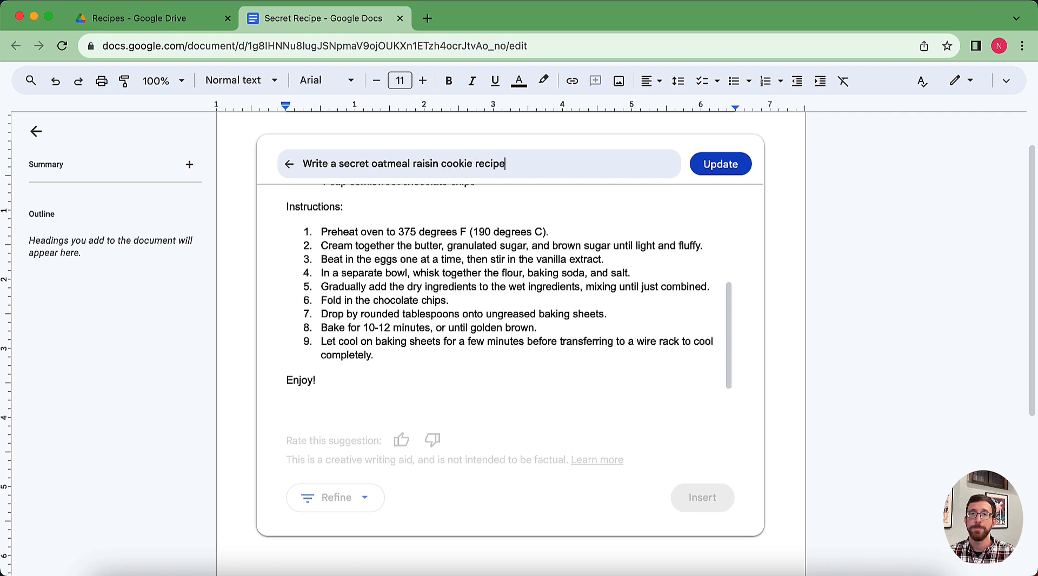
text(e)
key(Return)
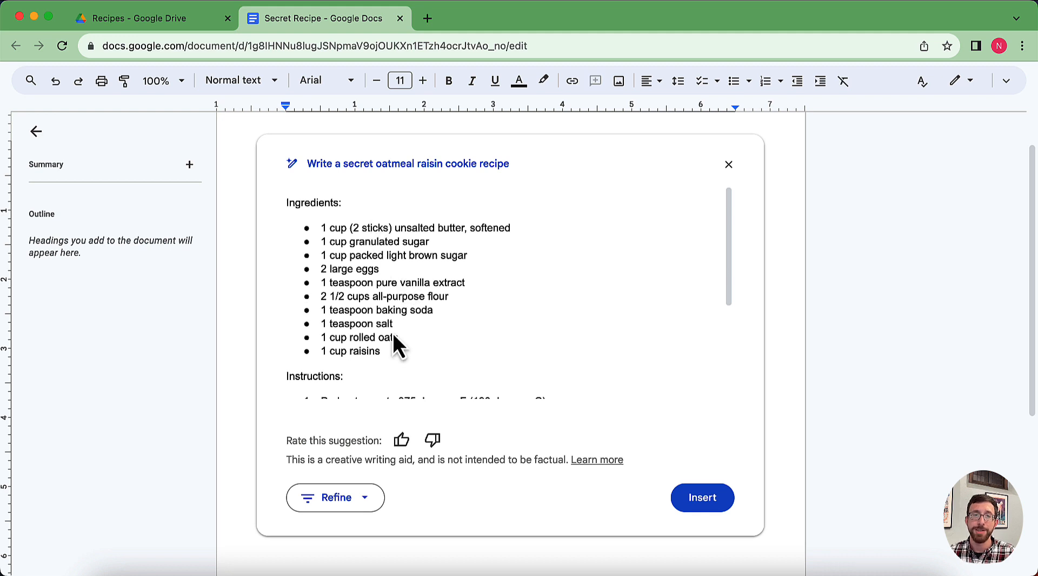
- Examine the ingredients and instructions of the regenerated oatmeal raisin cookie recipe
scroll(443, 337, down, 4)
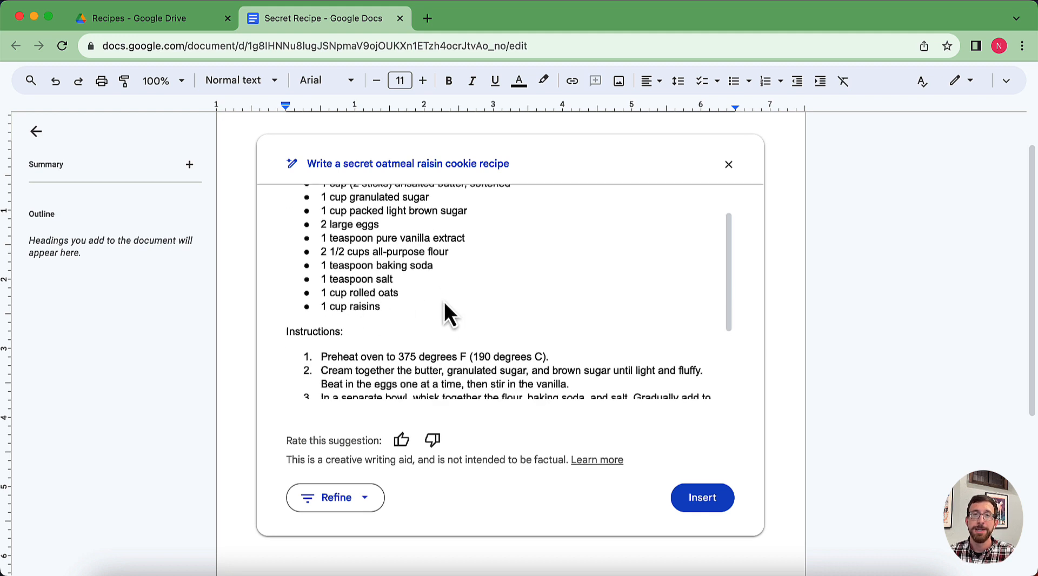
scroll(374, 328, down, 2)
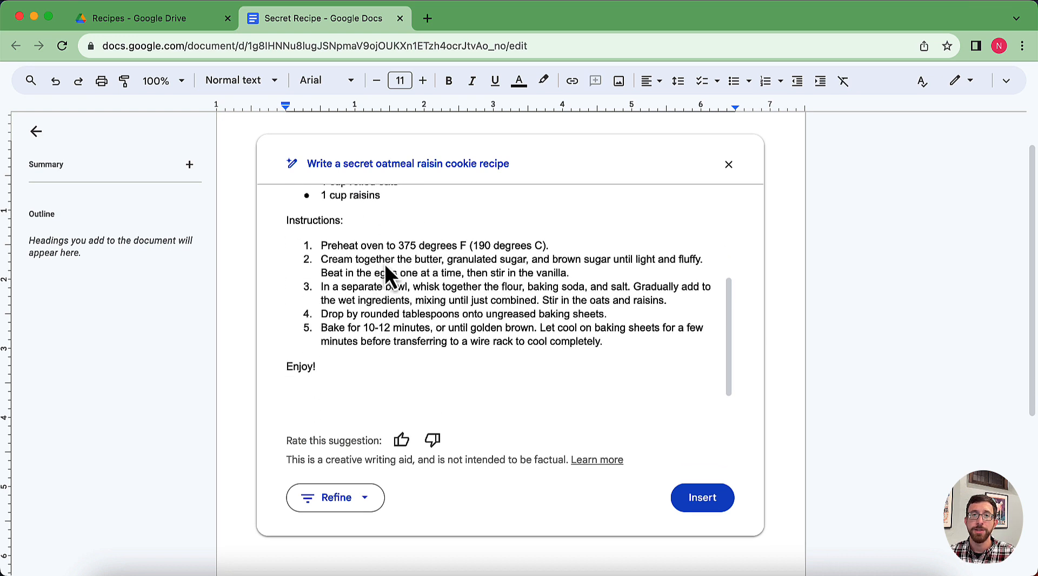
scroll(385, 264, down, 1)
scroll(384, 266, up, 2)
scroll(389, 270, up, 5)
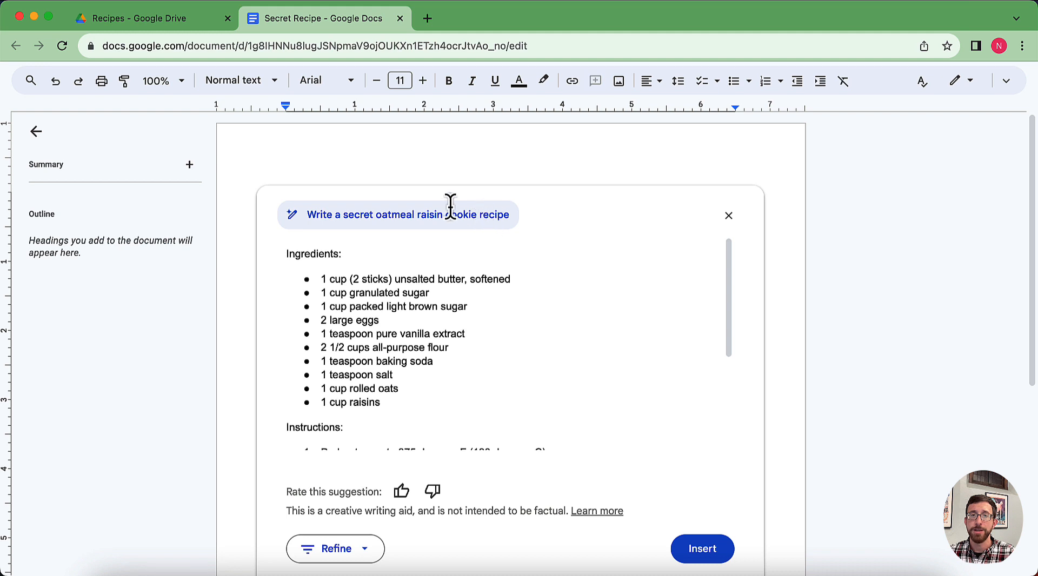
scroll(437, 444, down, 1)
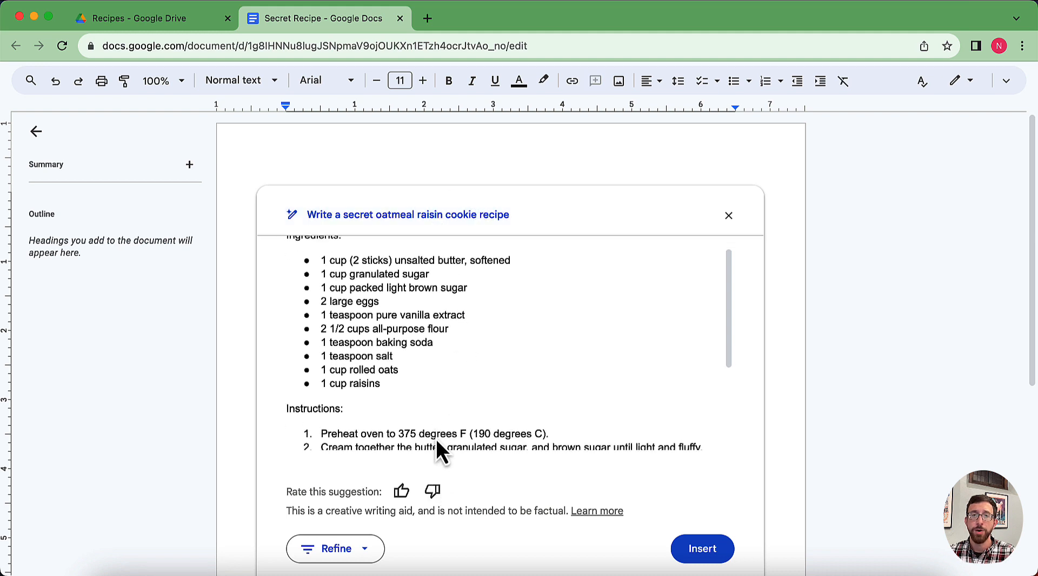
scroll(436, 440, down, 4)
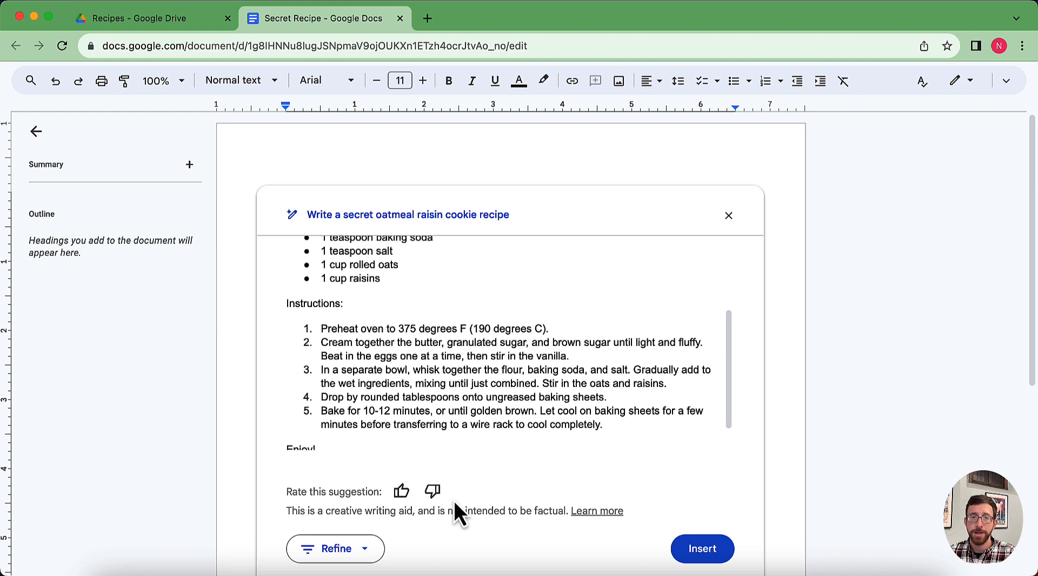
scroll(405, 535, down, 1)
- Refine the oatmeal raisin suggestion with Retry and look over the new version of the recipe
click(362, 500)
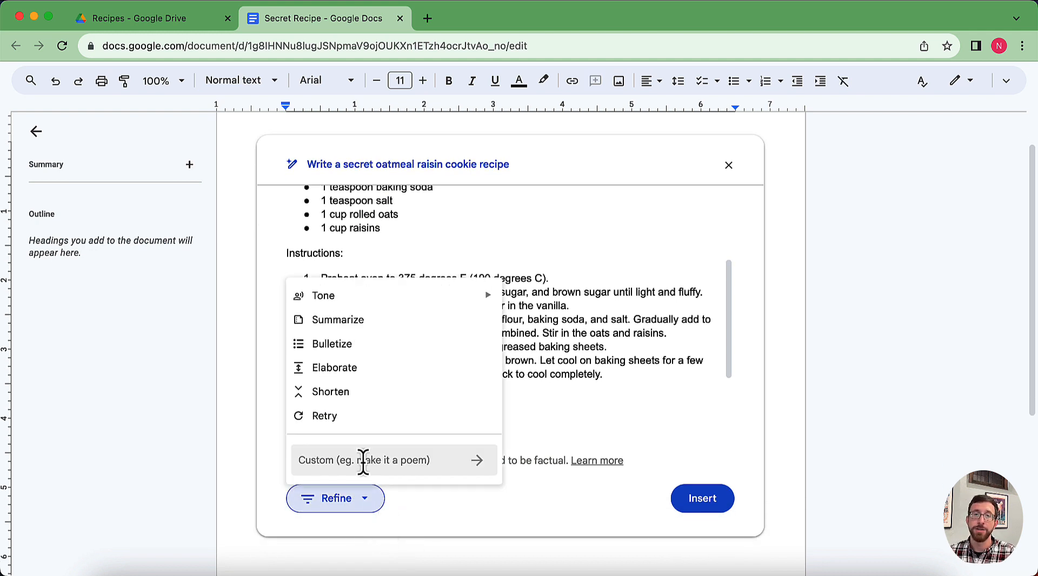
click(376, 419)
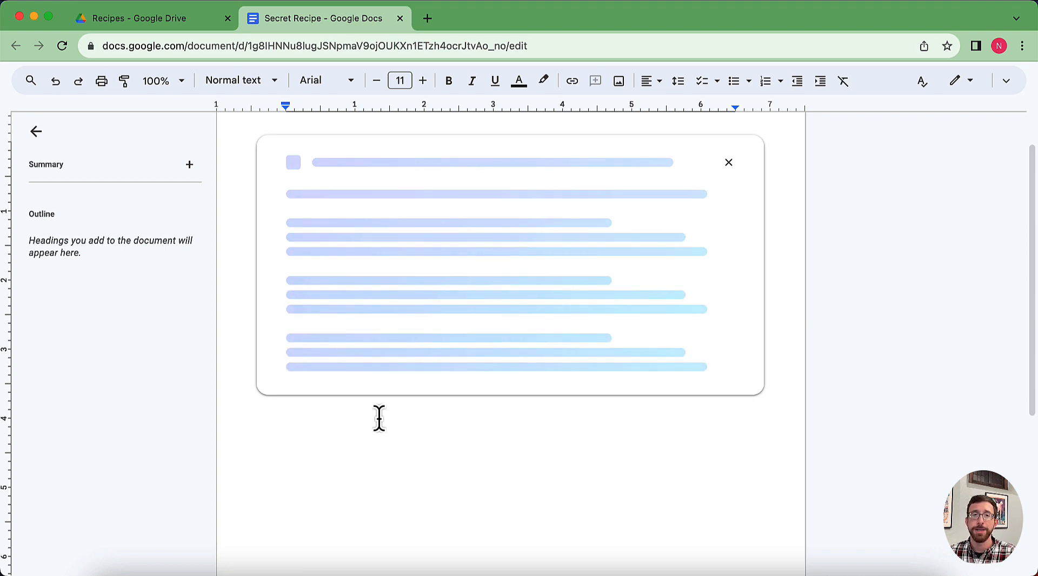
scroll(438, 358, down, 3)
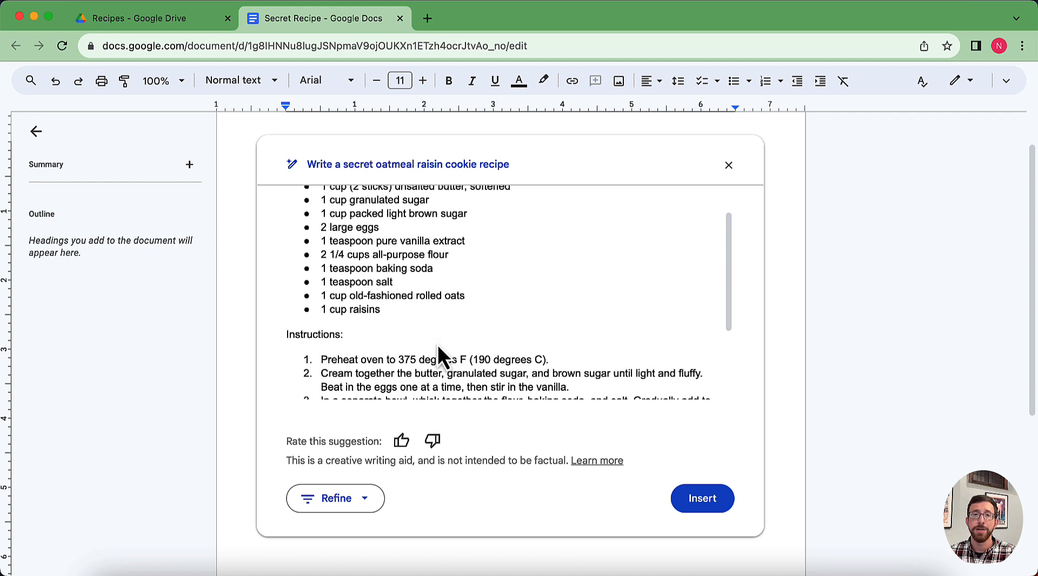
scroll(409, 381, up, 1)
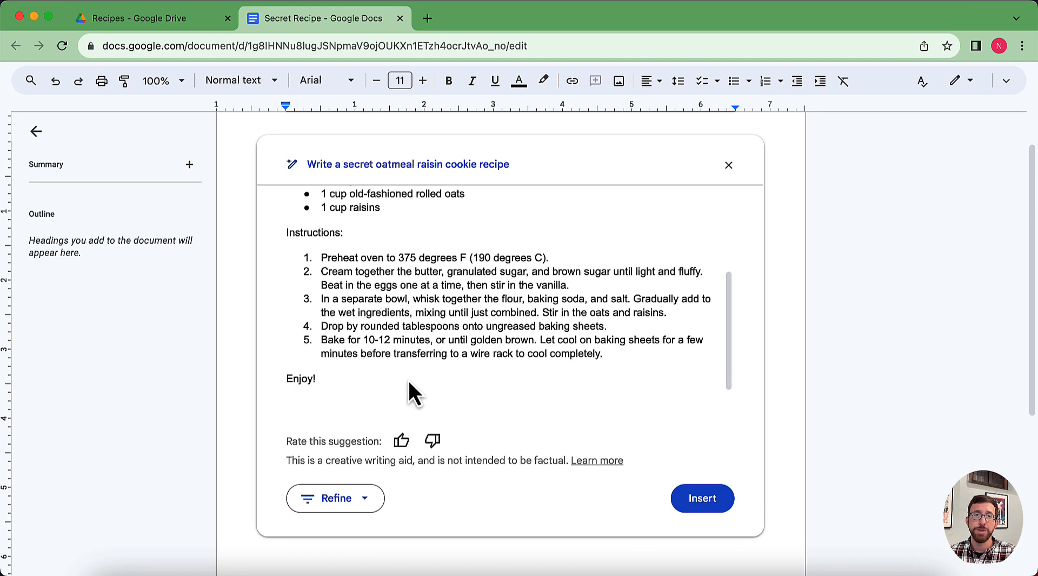
- Refine the oatmeal raisin recipe with Elaborate and review the expanded instructions and tips
click(367, 503)
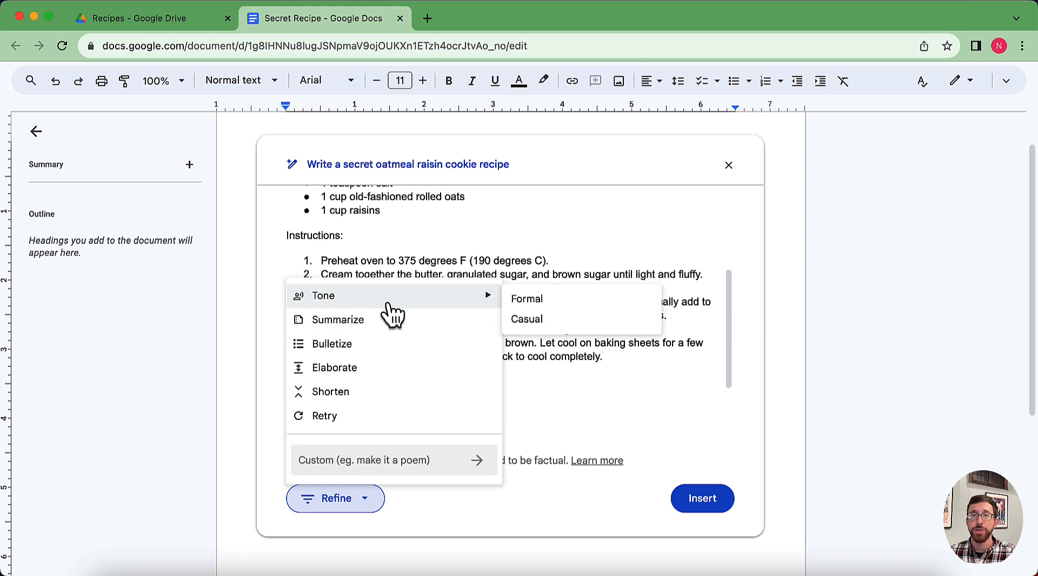
click(400, 379)
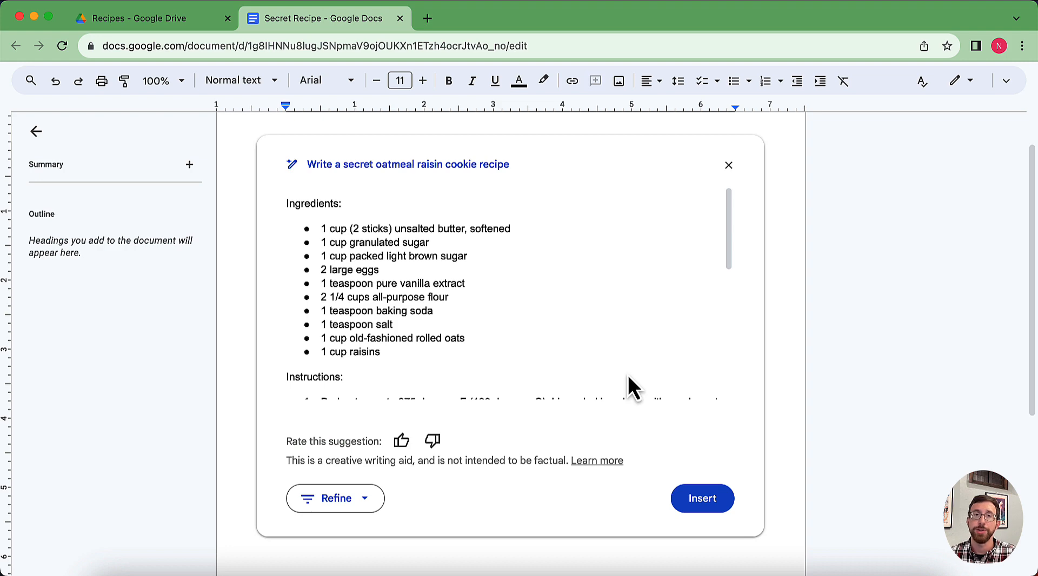
scroll(499, 290, down, 3)
scroll(491, 294, down, 5)
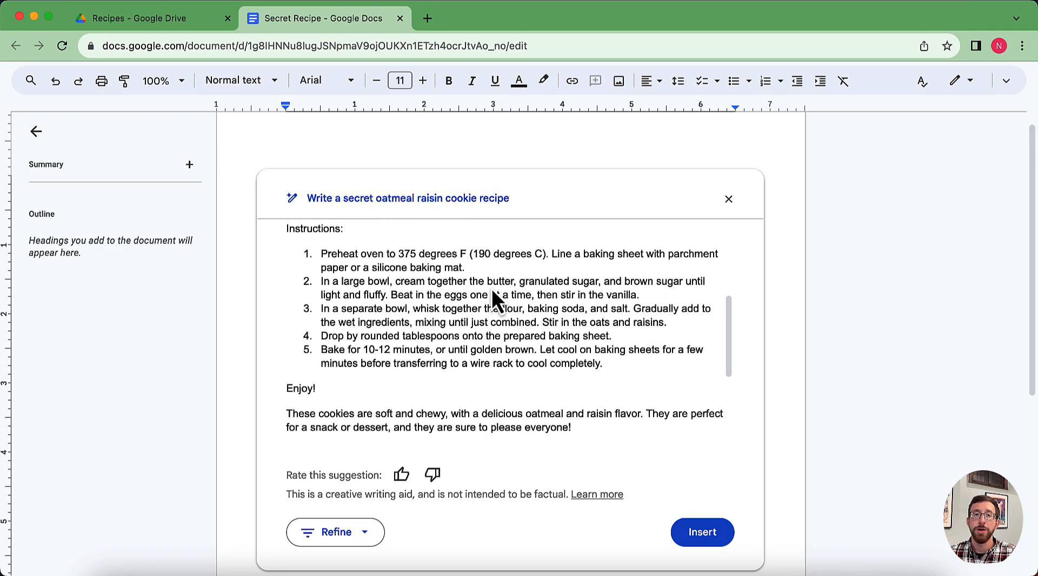
scroll(529, 297, down, 3)
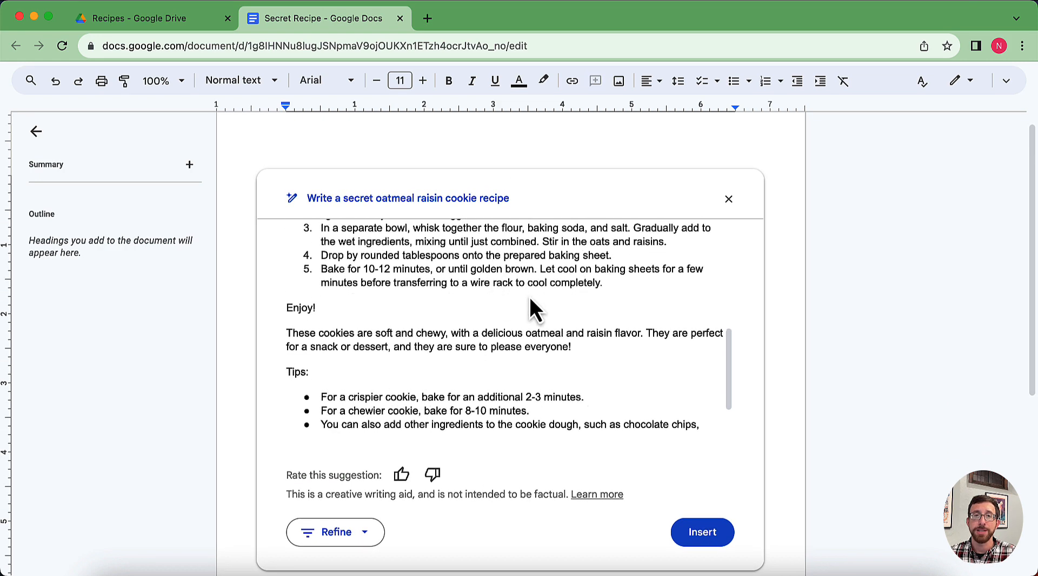
scroll(570, 303, up, 10)
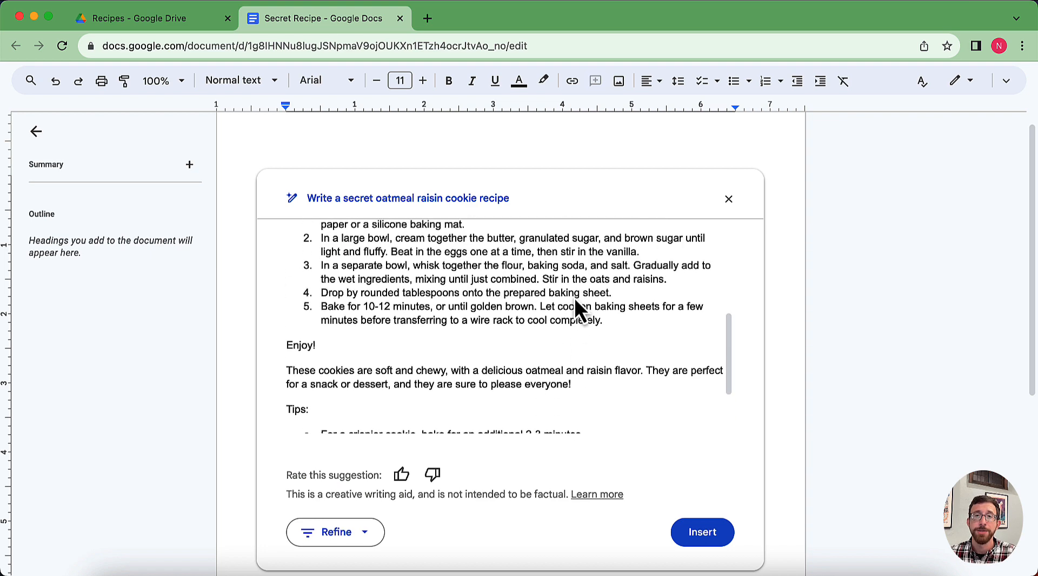
scroll(546, 309, down, 5)
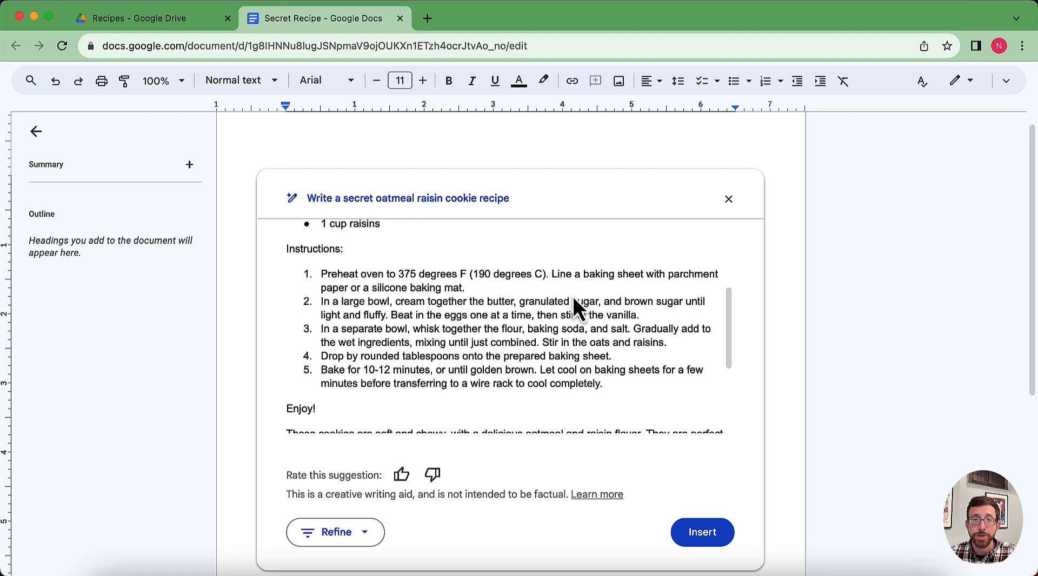
- Review the elaborated oatmeal raisin recipe suggestion, insert it into the document, and look over the inserted text
scroll(573, 303, down, 6)
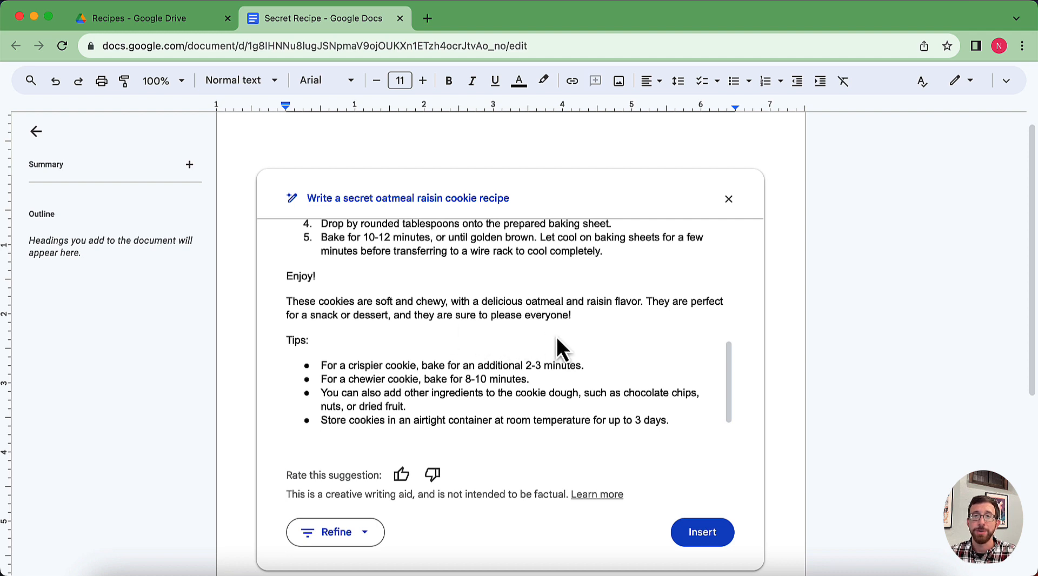
scroll(562, 338, down, 1)
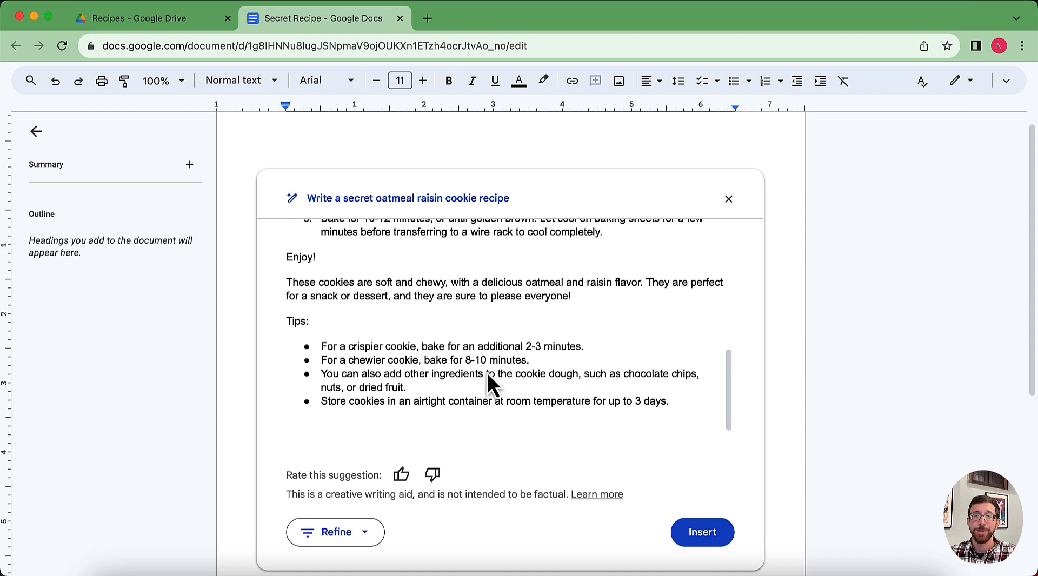
scroll(535, 354, down, 2)
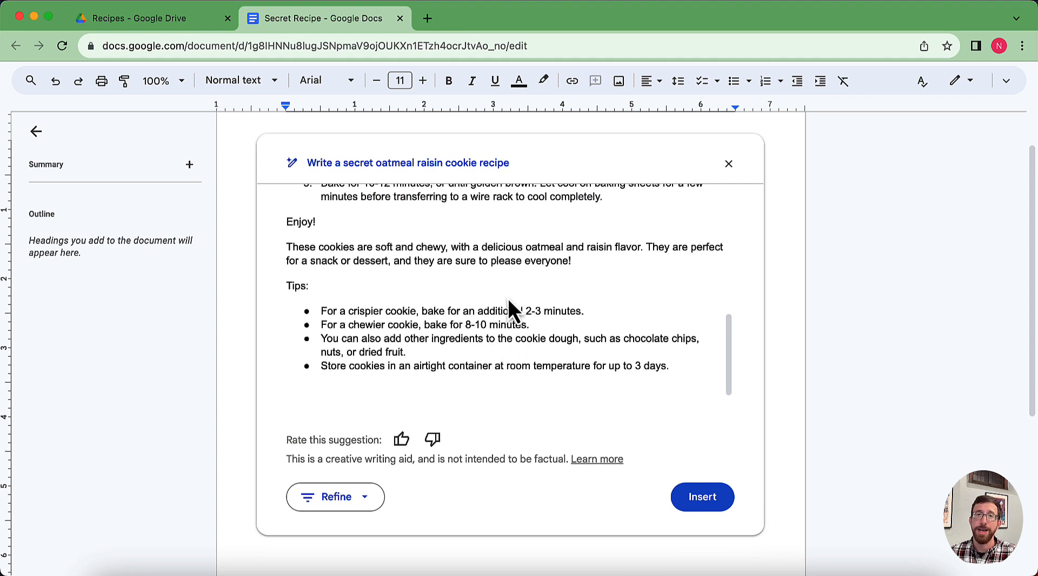
click(366, 505)
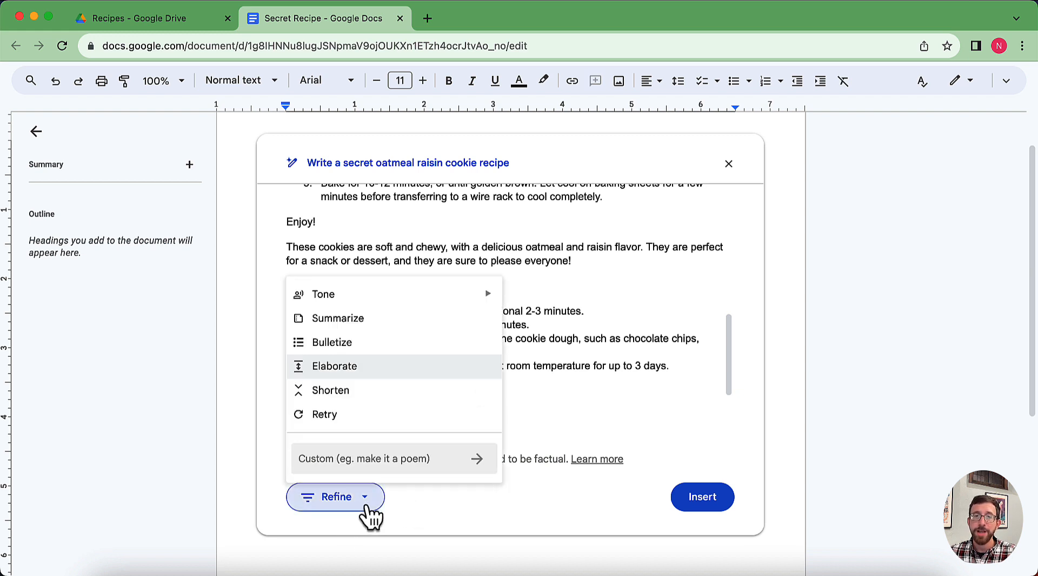
mouse_move(348, 297)
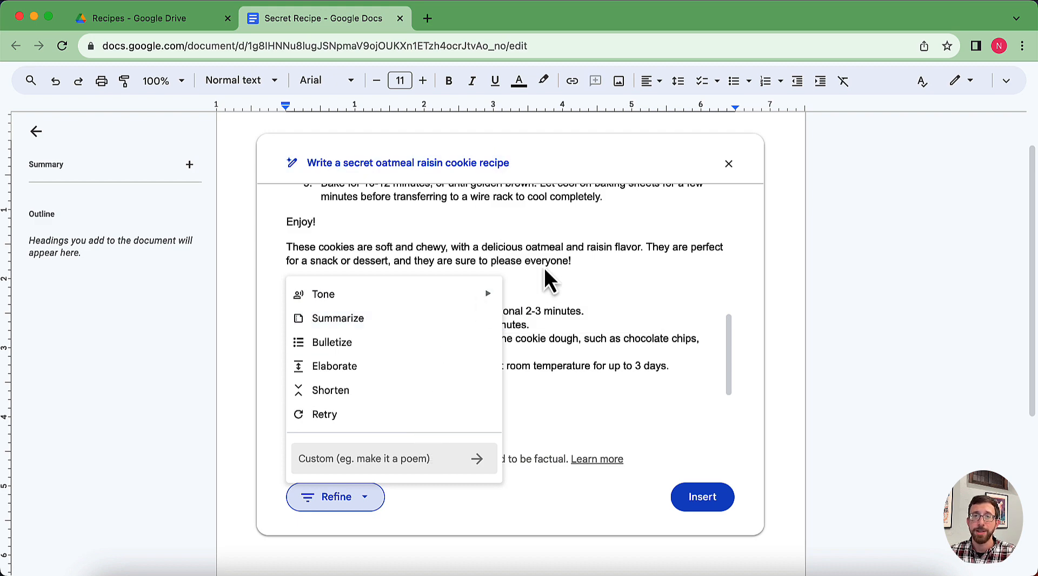
click(562, 351)
click(696, 499)
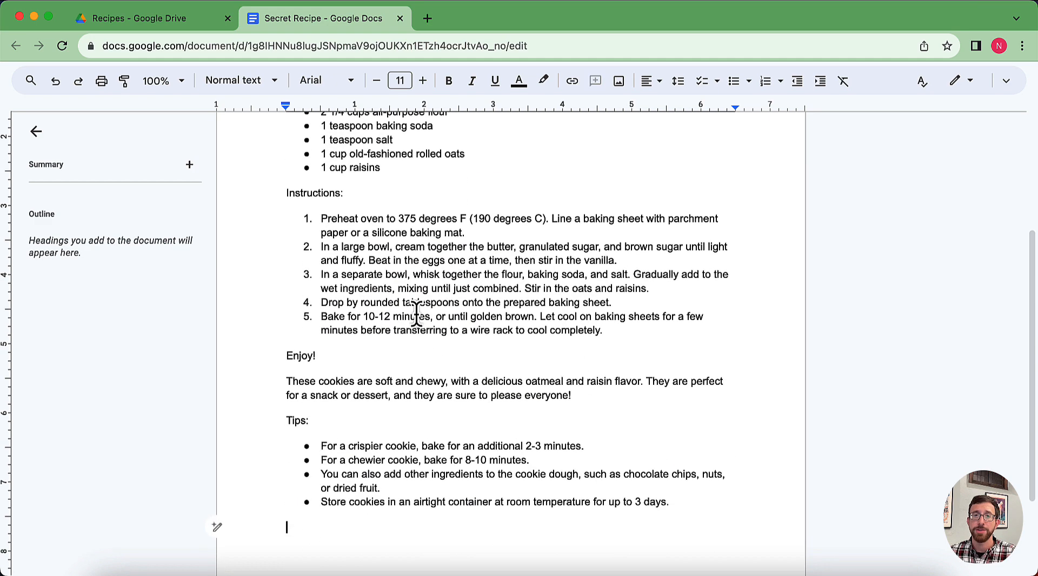
scroll(420, 310, up, 5)
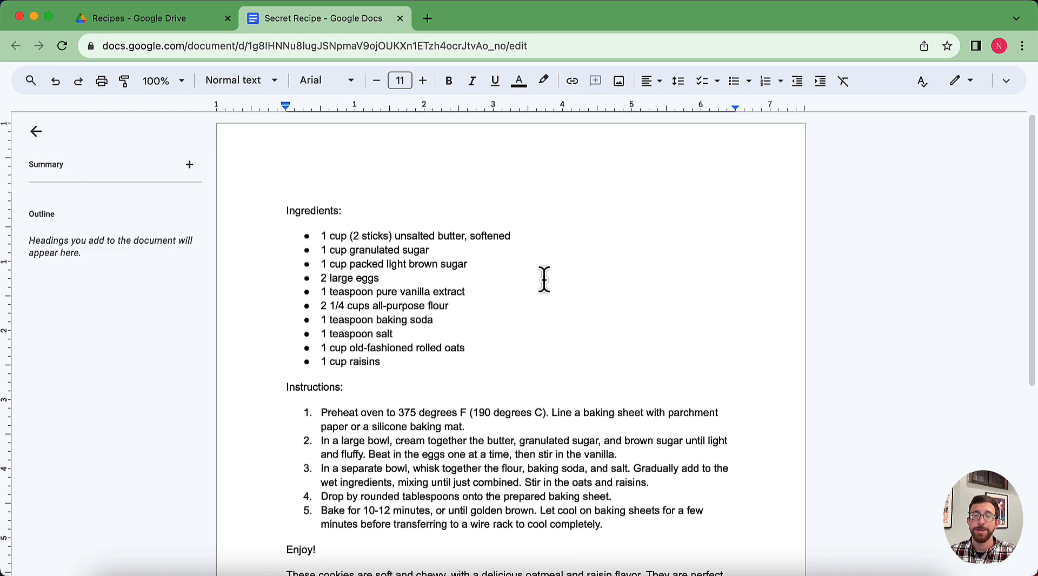
scroll(545, 279, down, 4)
scroll(545, 278, down, 3)
scroll(548, 287, up, 3)
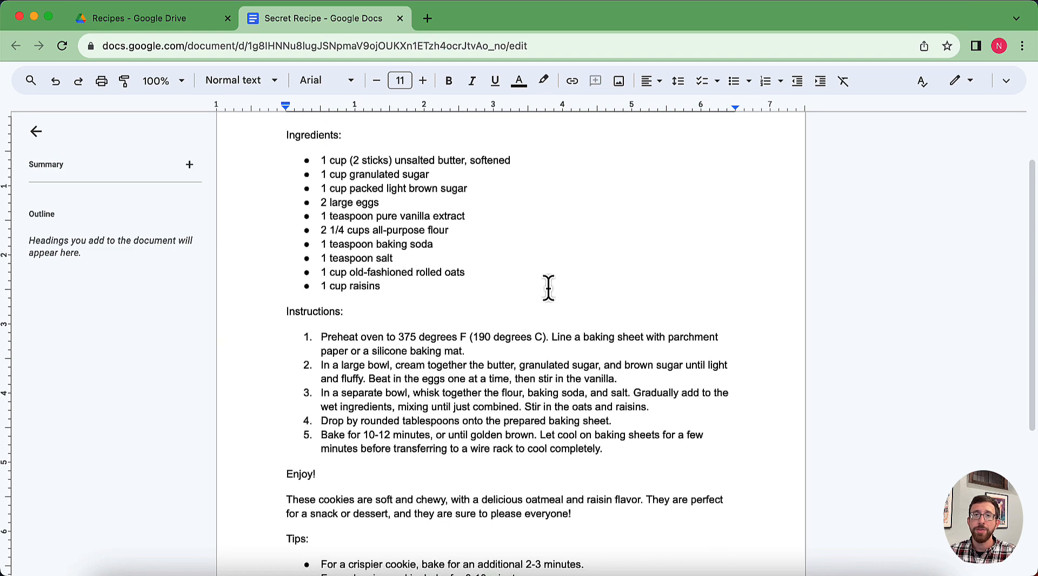
scroll(547, 287, down, 4)
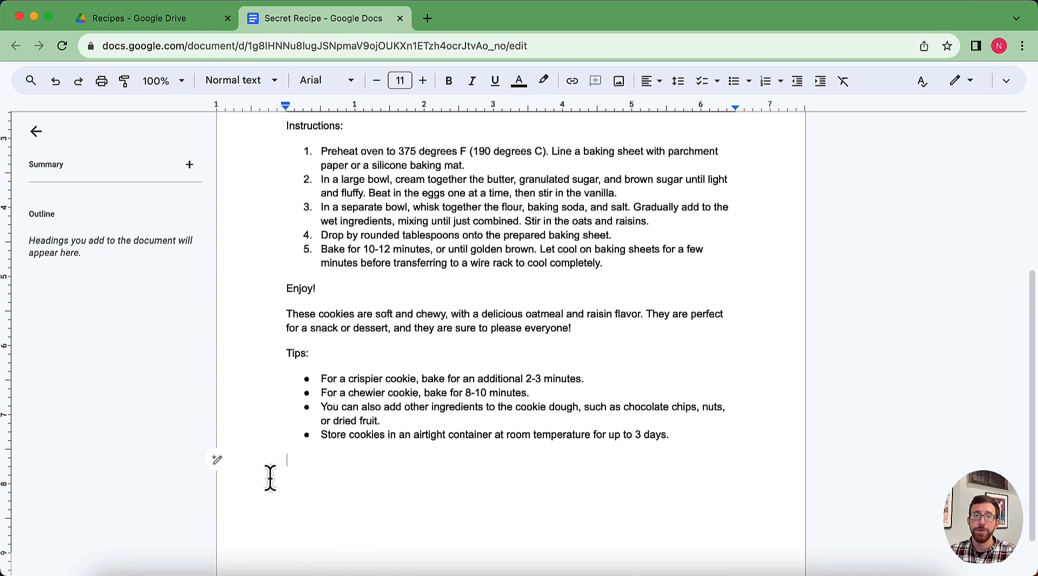
click(217, 461)
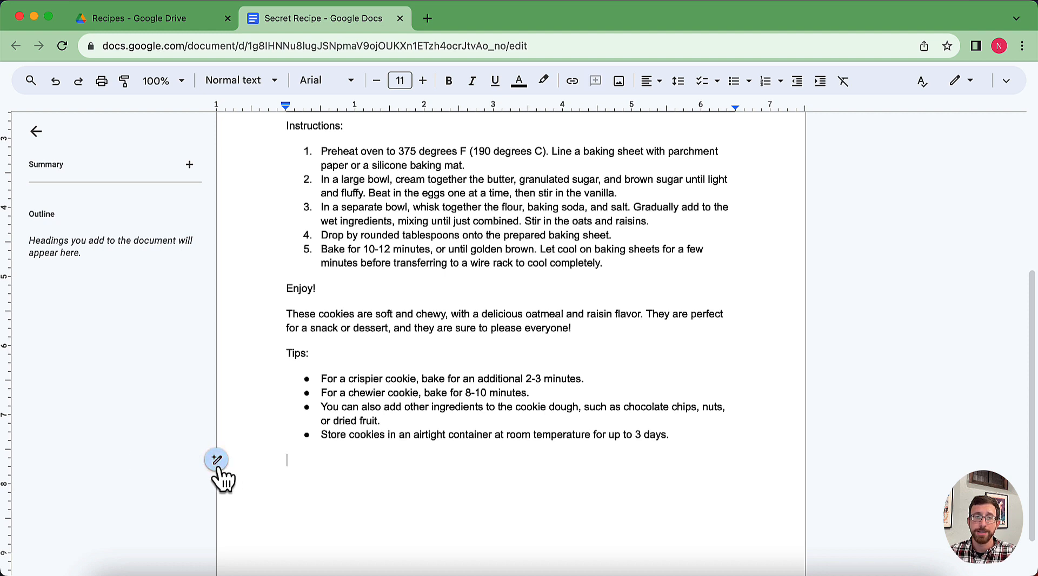
click(621, 446)
click(319, 464)
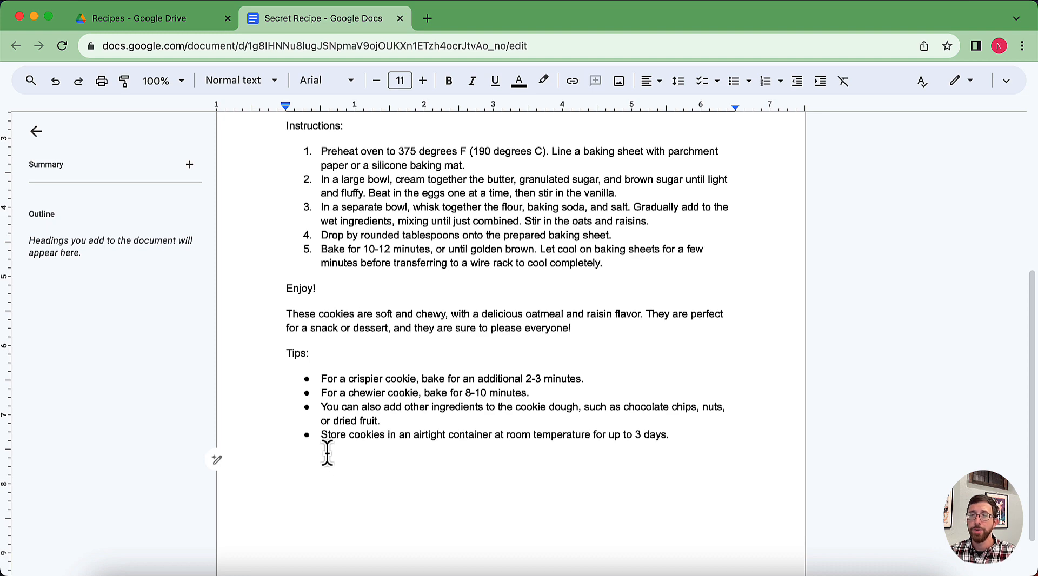
- Select the entire recipe text and refine it with the custom Help me write instruction "make it a poem"
scroll(327, 454, down, 1)
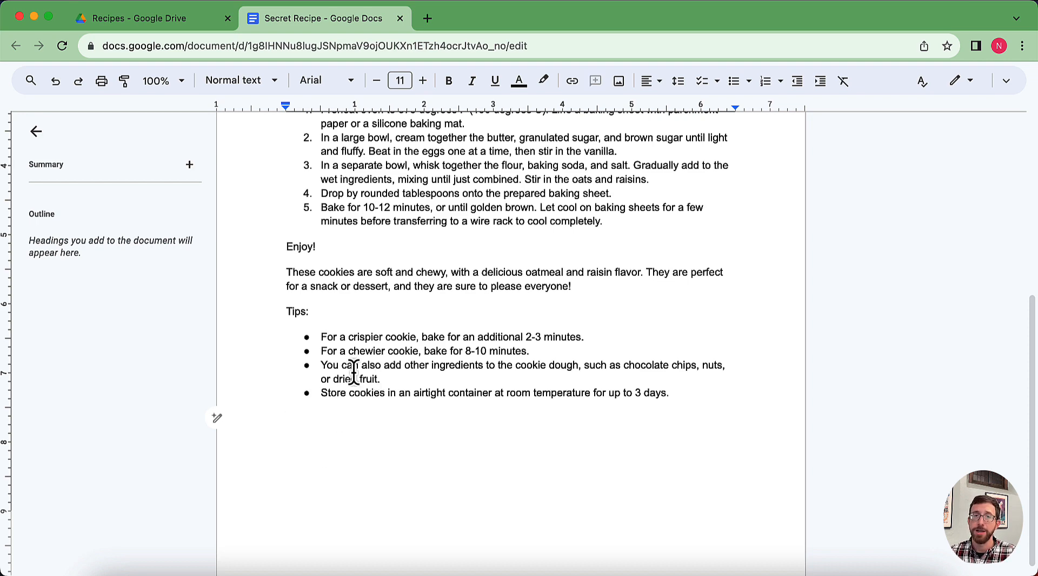
scroll(373, 379, up, 3)
scroll(406, 375, down, 1)
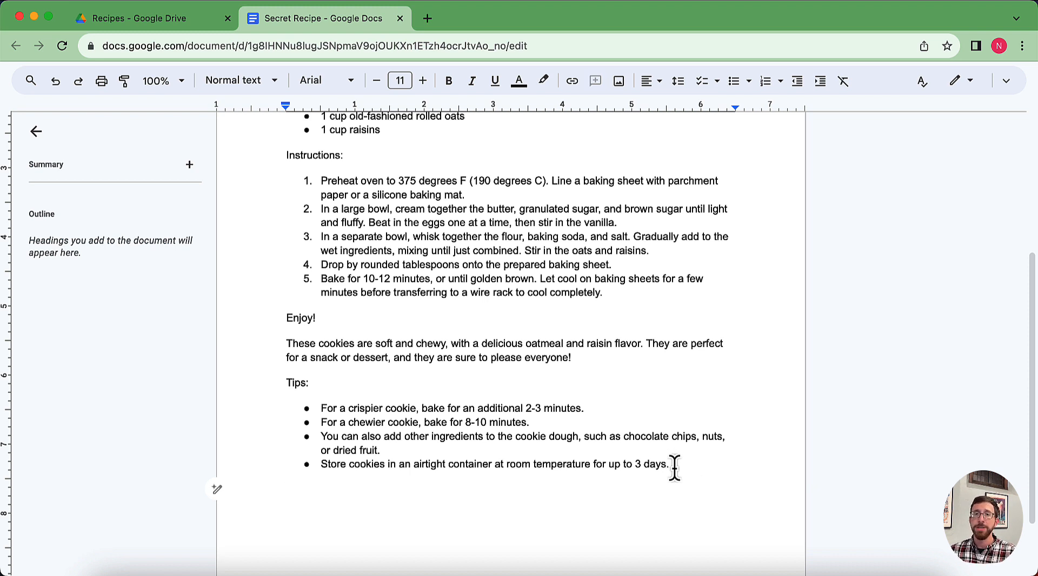
click(655, 435)
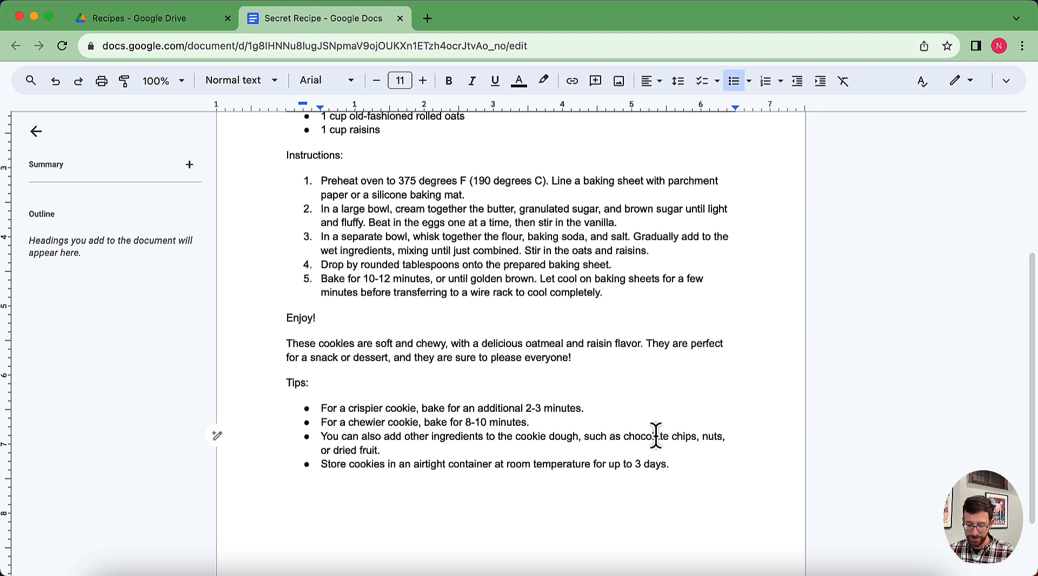
key(super+a)
scroll(394, 328, up, 5)
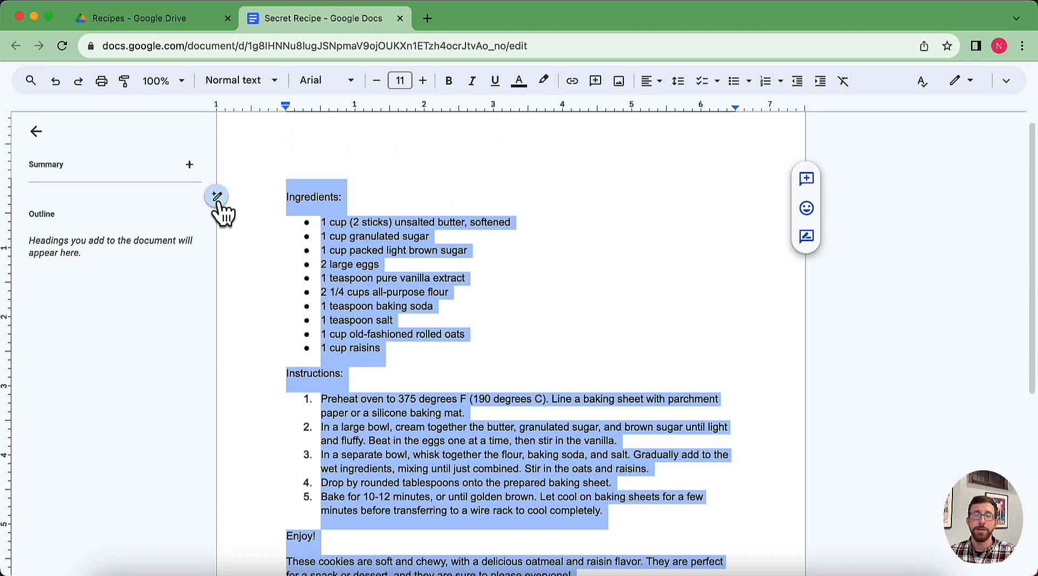
click(217, 196)
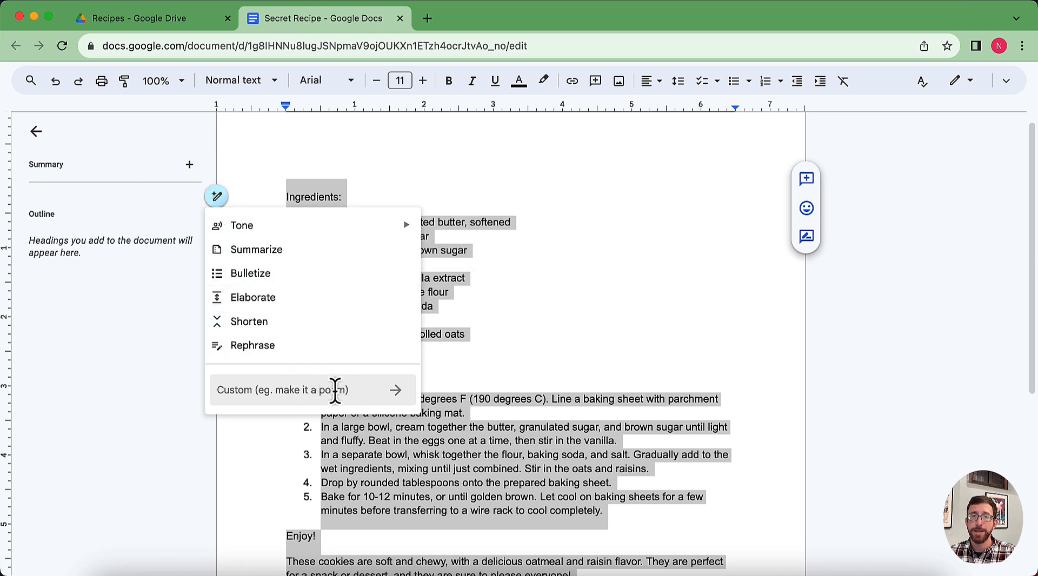
click(315, 391)
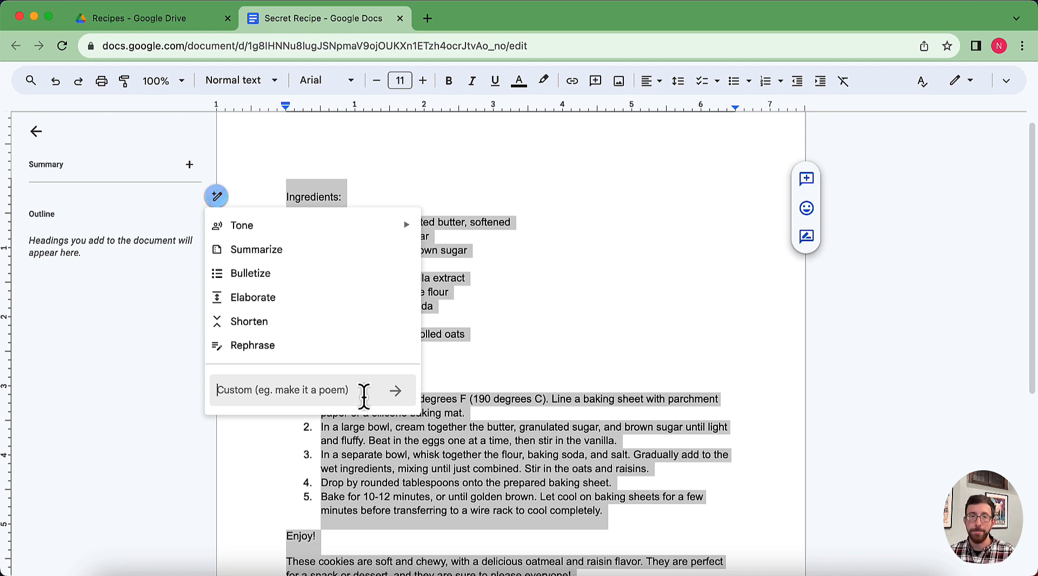
text(make it a poem)
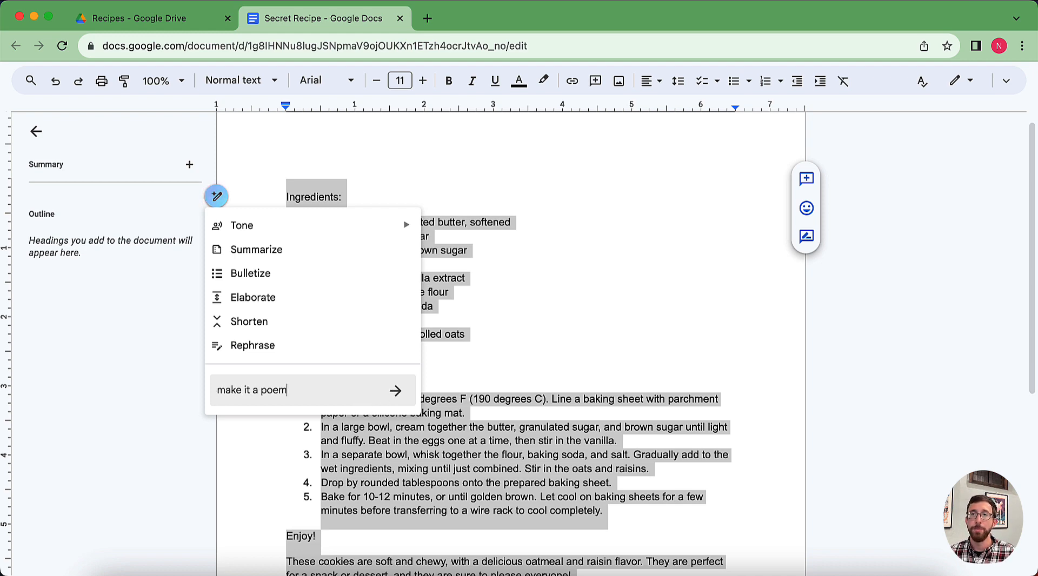
key(Return)
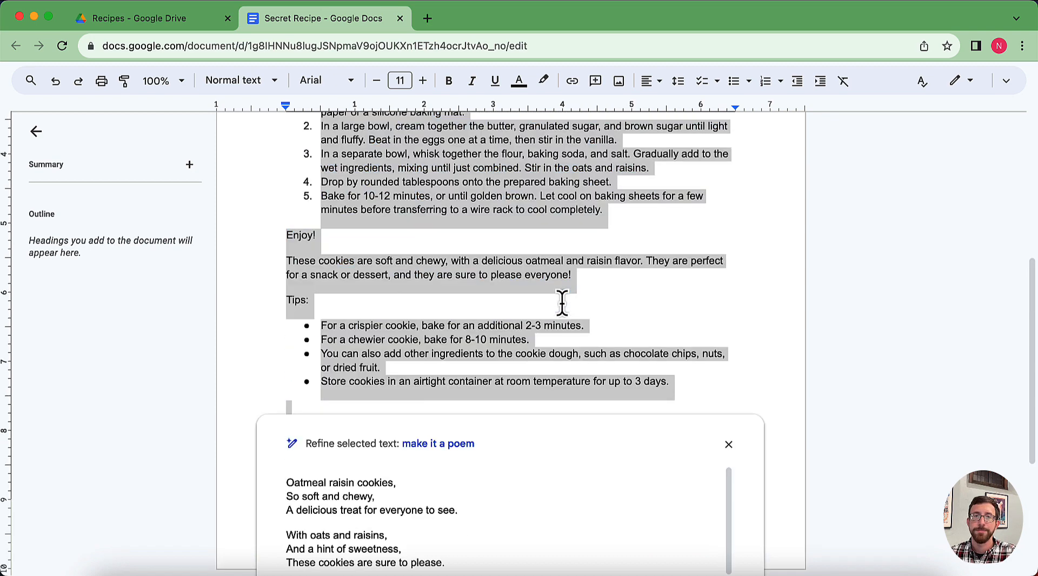
- Read through the generated poem version of the recipe and refine it with Shorten
scroll(562, 303, down, 4)
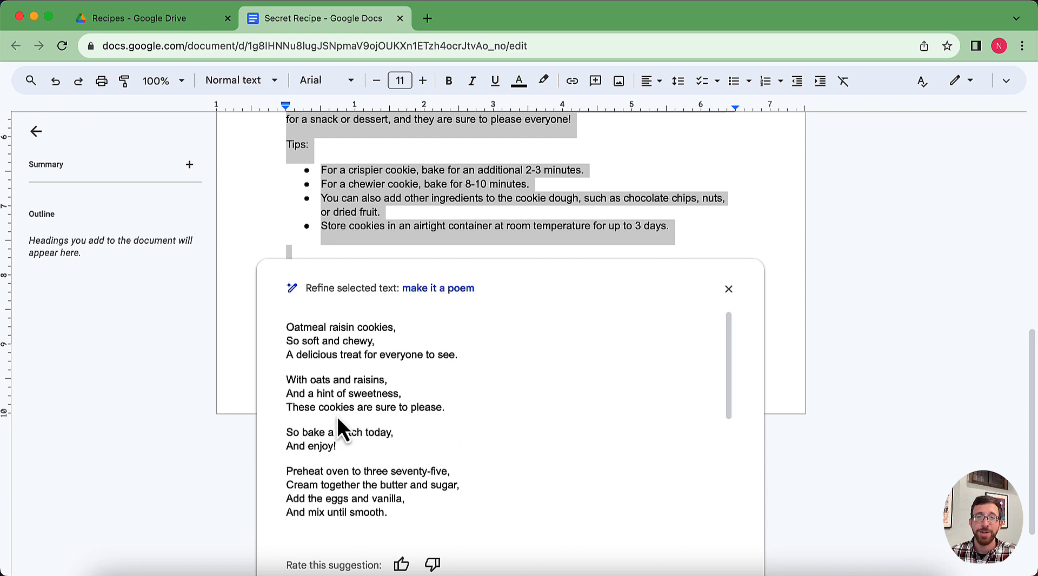
scroll(424, 420, down, 2)
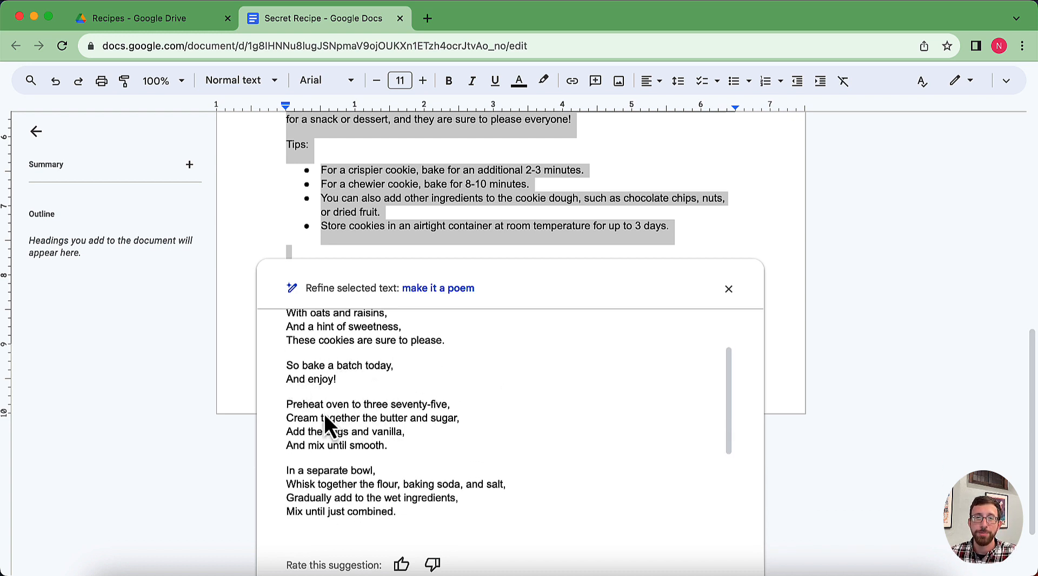
scroll(324, 416, down, 2)
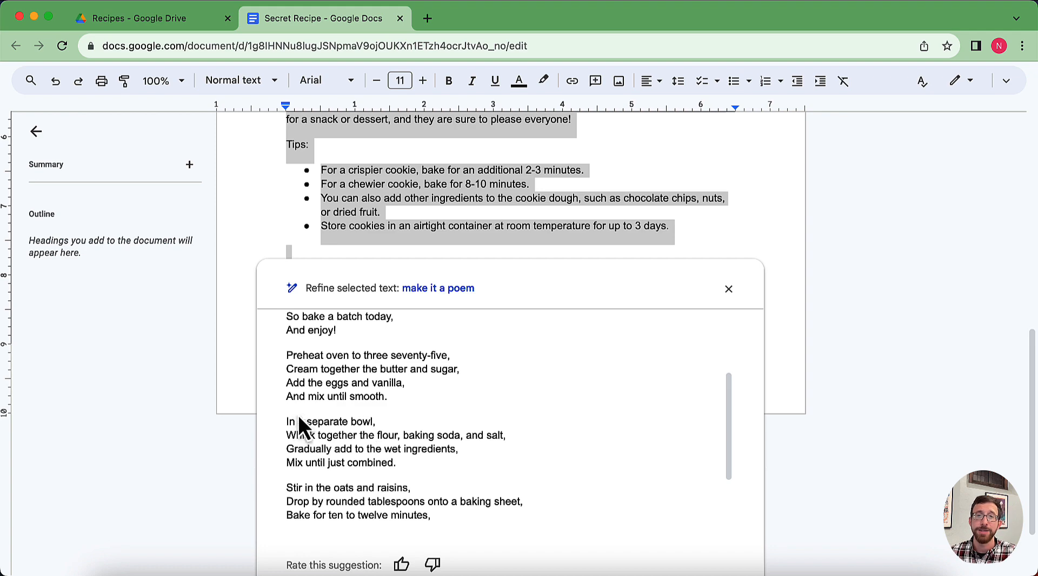
scroll(379, 419, down, 3)
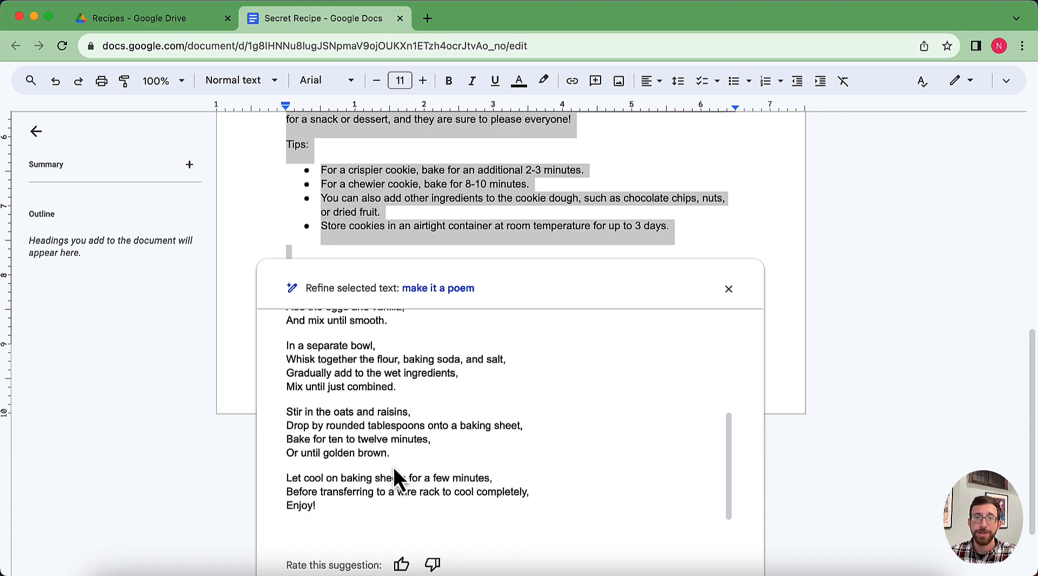
scroll(669, 282, down, 3)
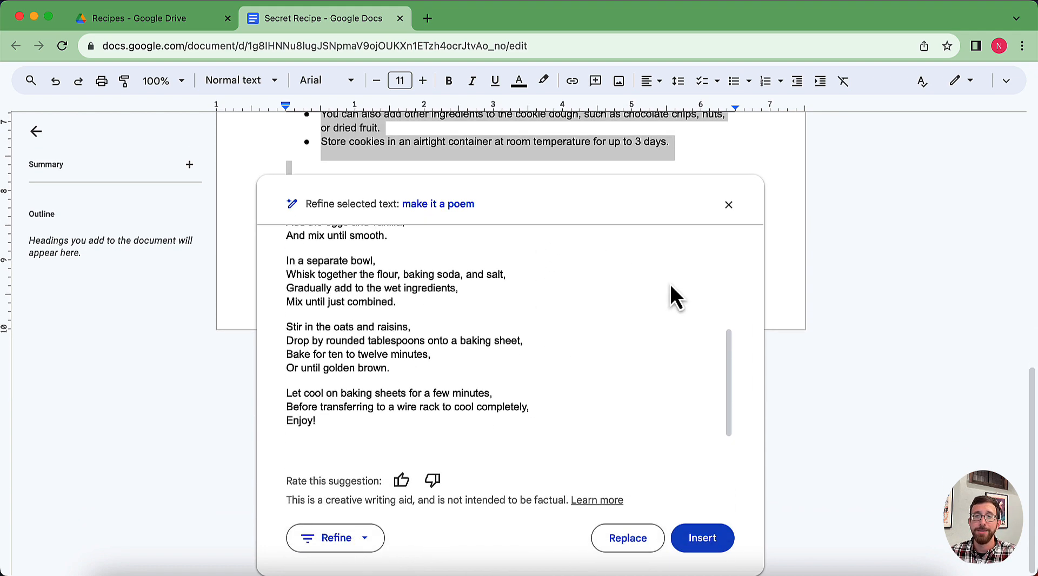
click(362, 532)
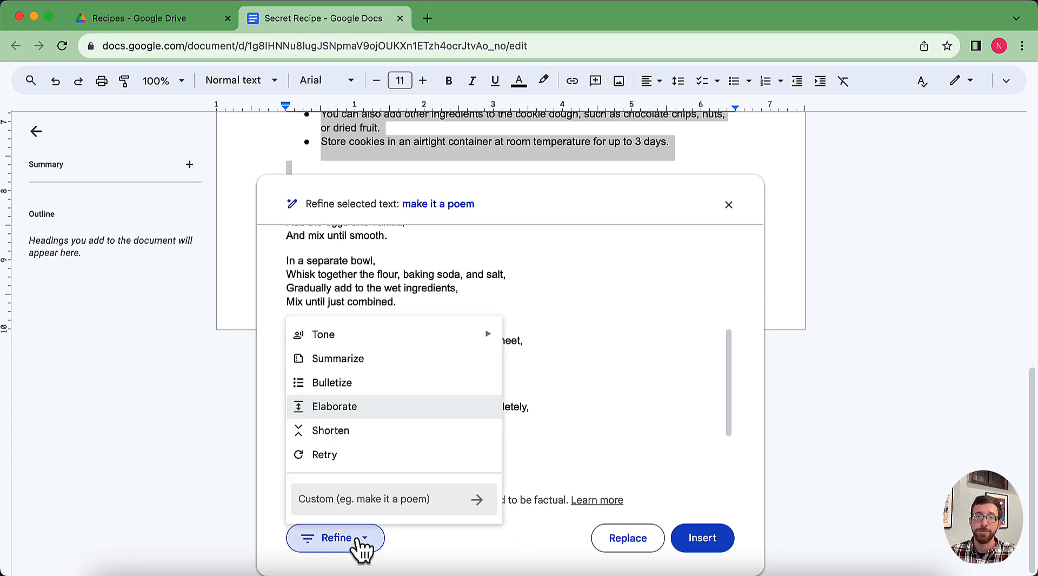
click(391, 436)
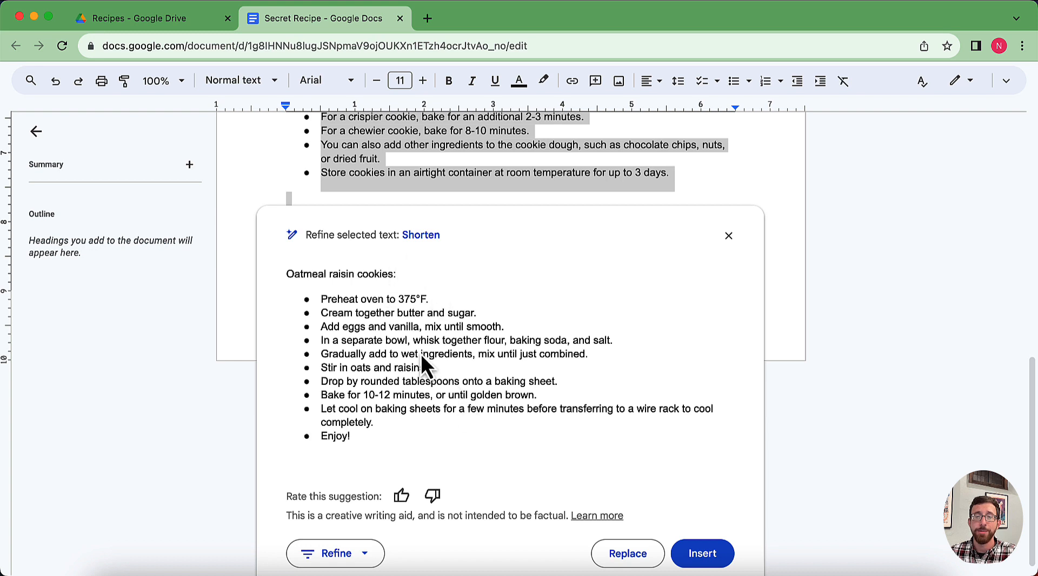
click(378, 233)
drag(445, 241, 383, 244)
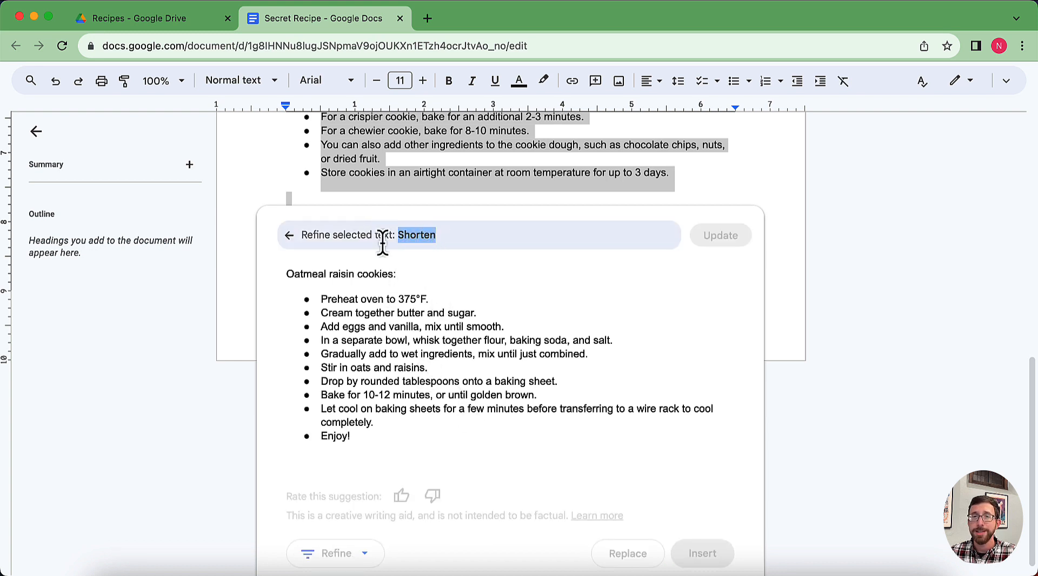
click(293, 241)
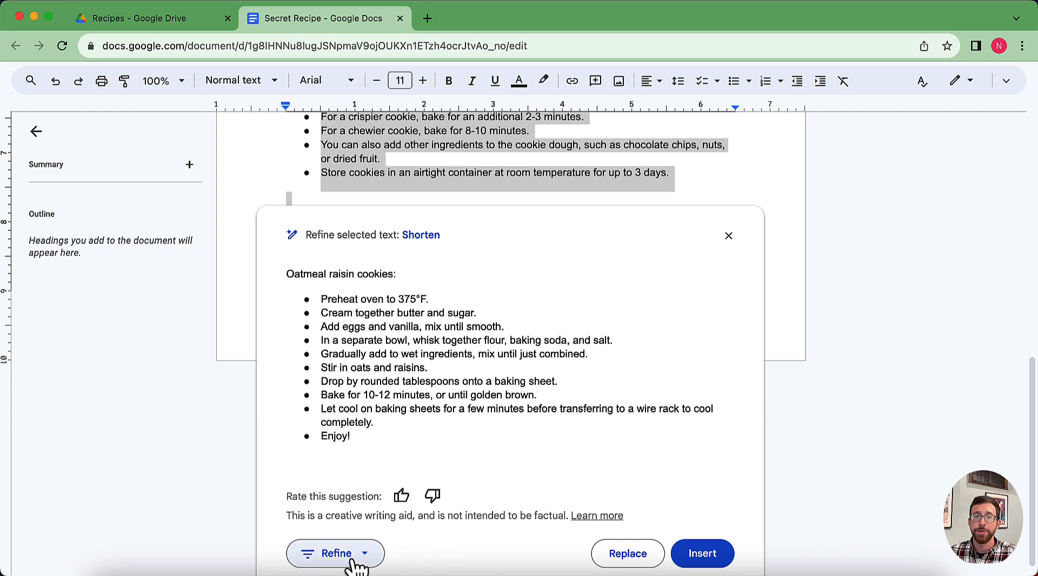
- Refine the shortened suggestion with the custom instruction "make a short poem"
click(319, 552)
text(make )
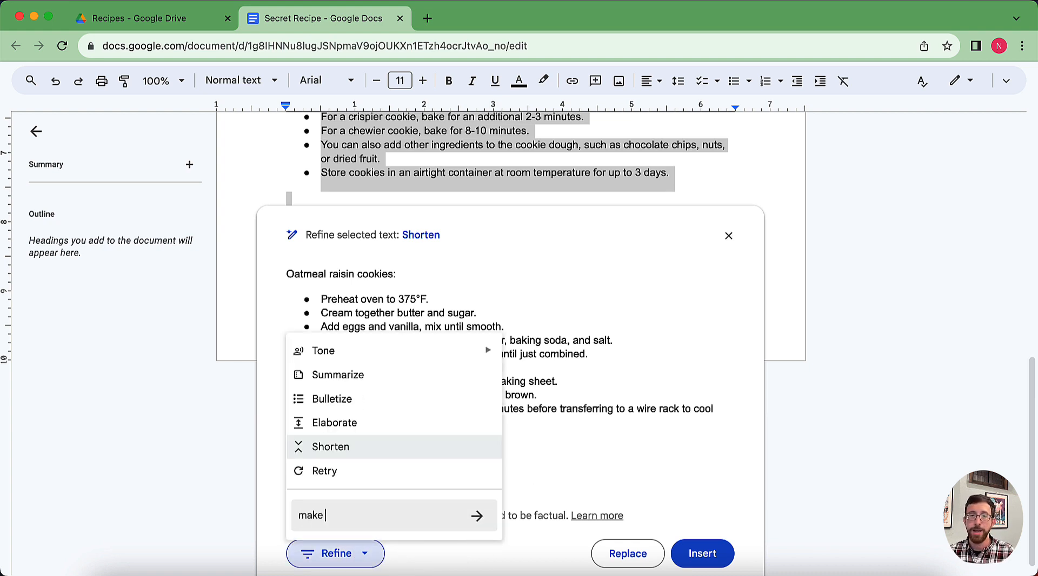
text(a short)
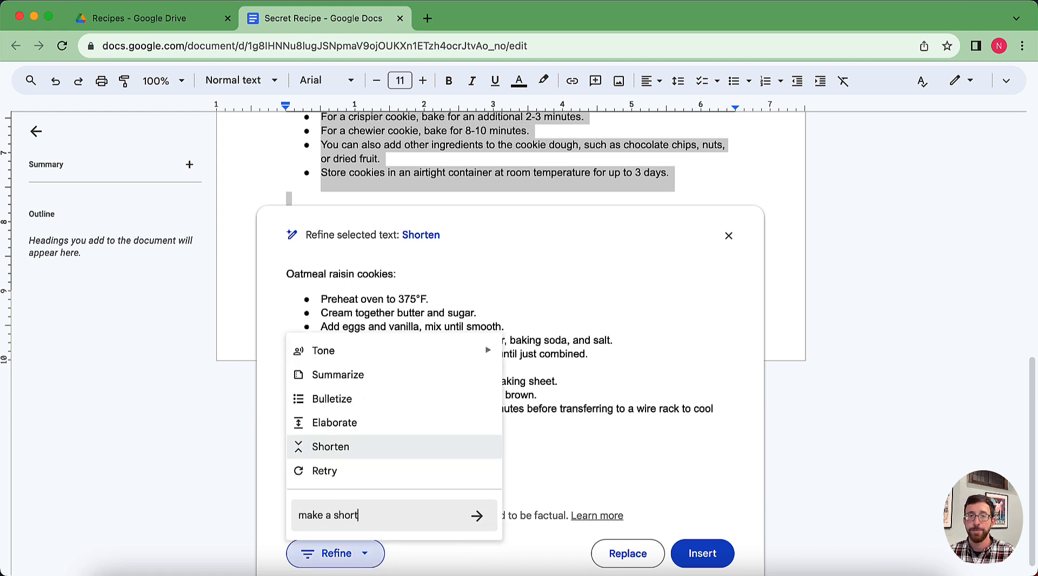
text( point)
key(Return)
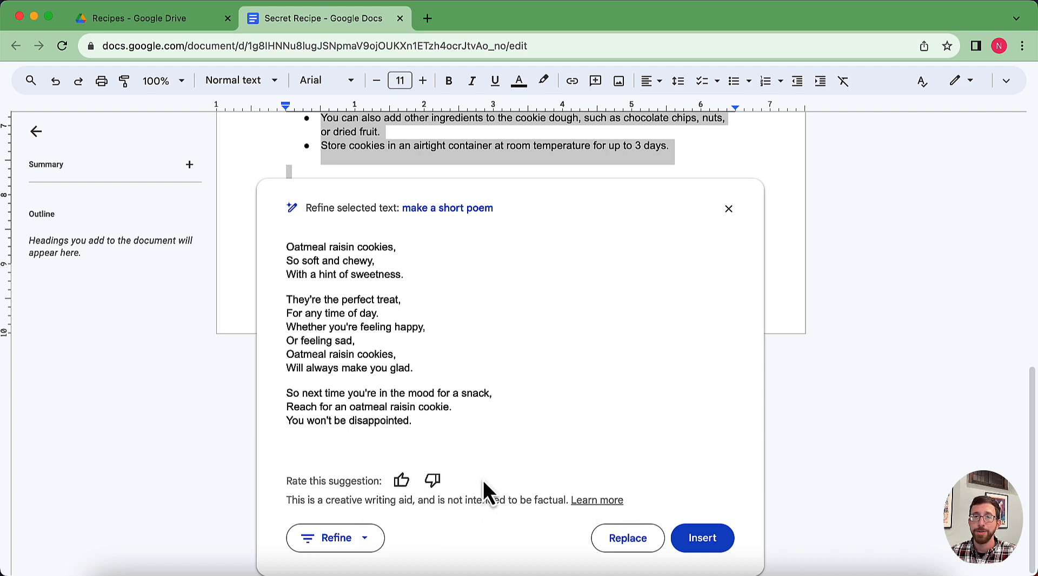
- Replace the refine instruction with "add emojis for all the ingredients, if possible", correct its misspelled word, and update the suggestion
click(456, 210)
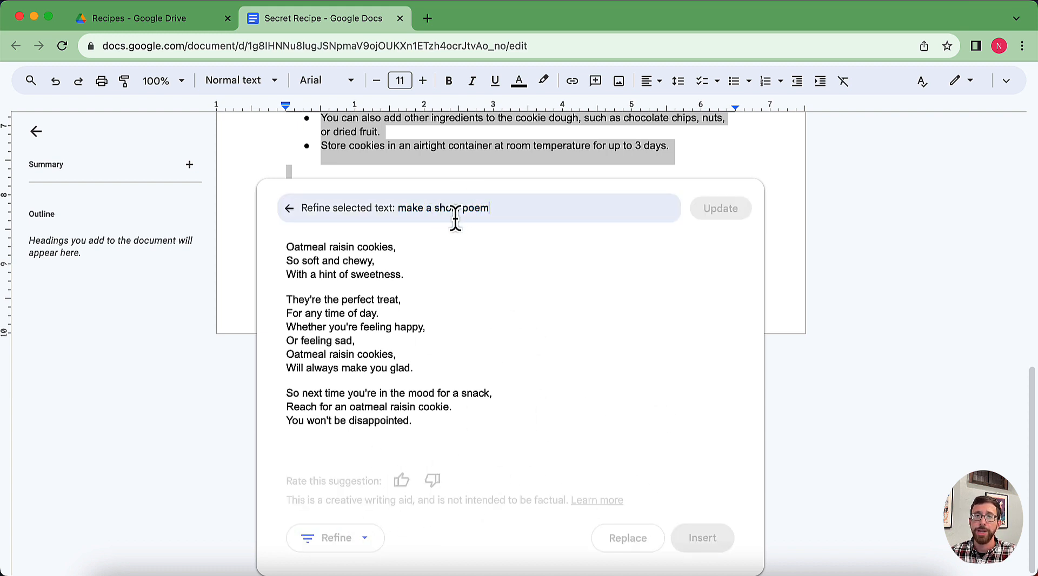
drag(579, 211, 384, 213)
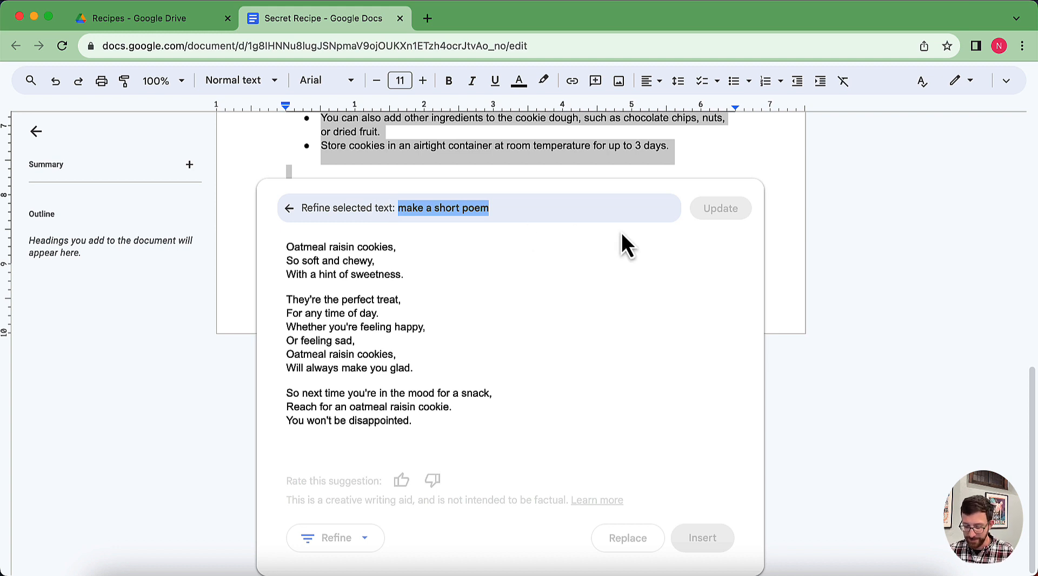
text(add emojis)
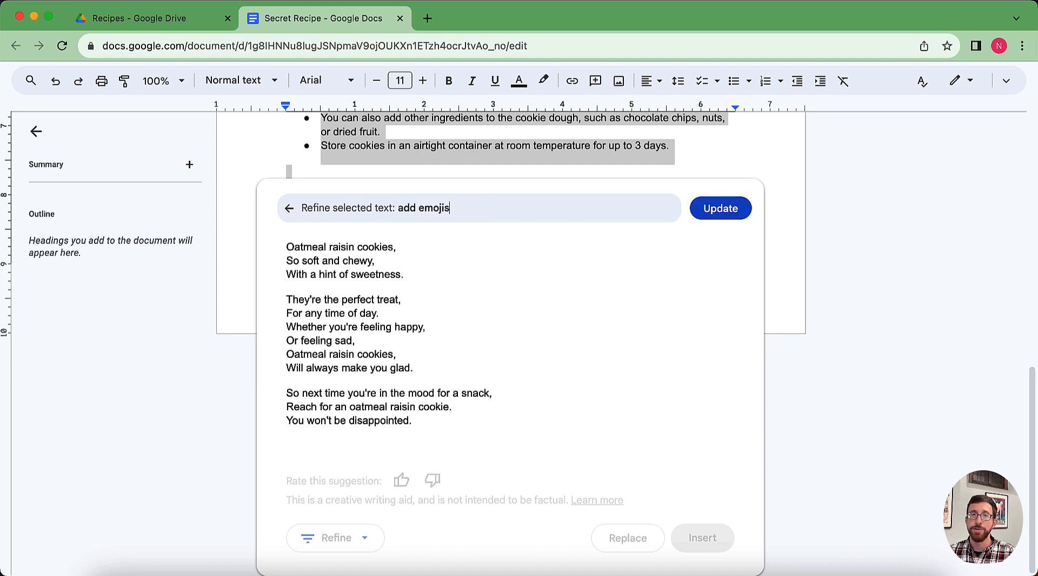
text( for all )
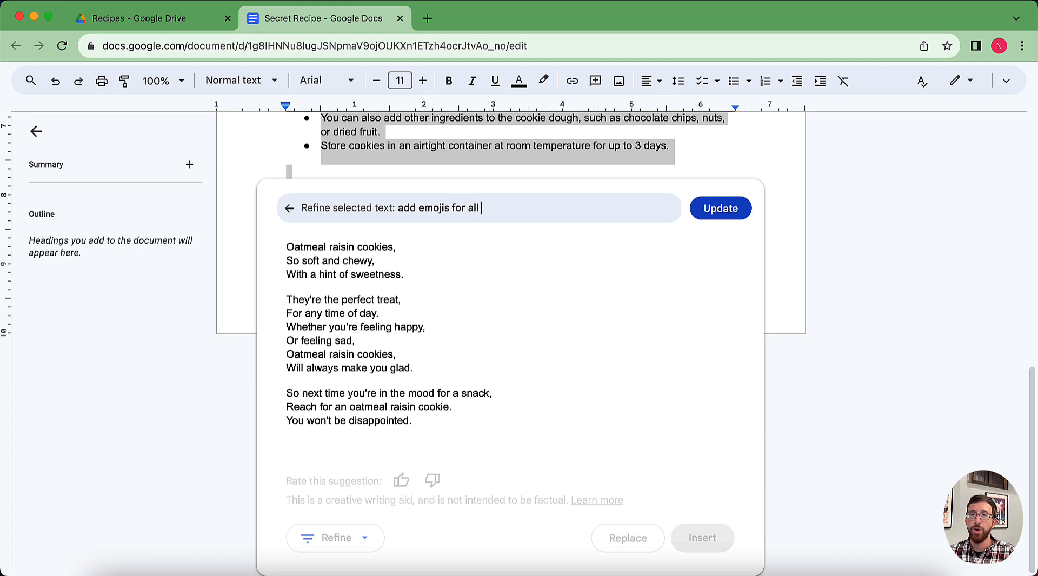
text(the ingredients, if possible)
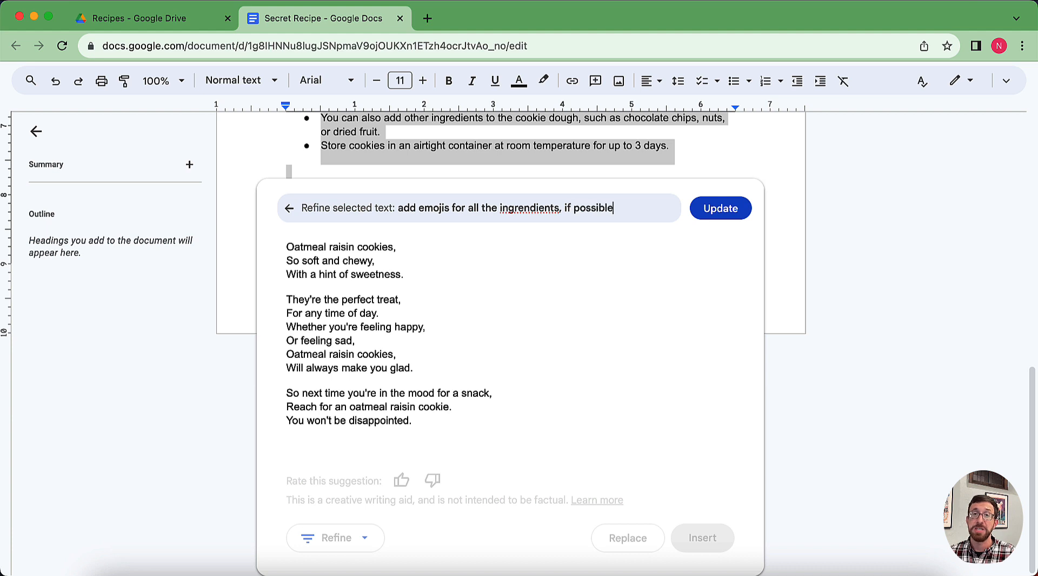
right_click(532, 211)
click(669, 218)
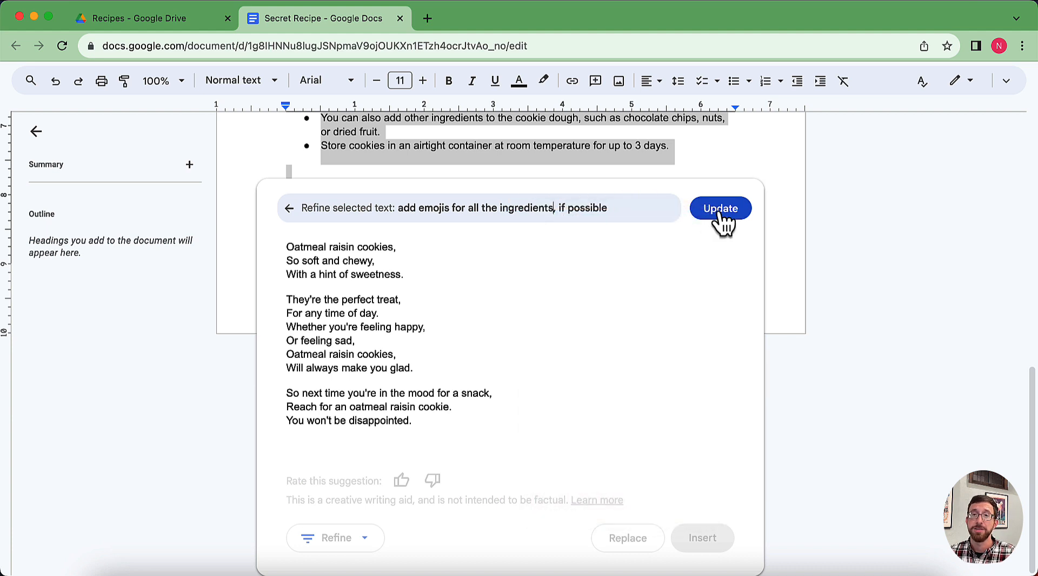
click(723, 214)
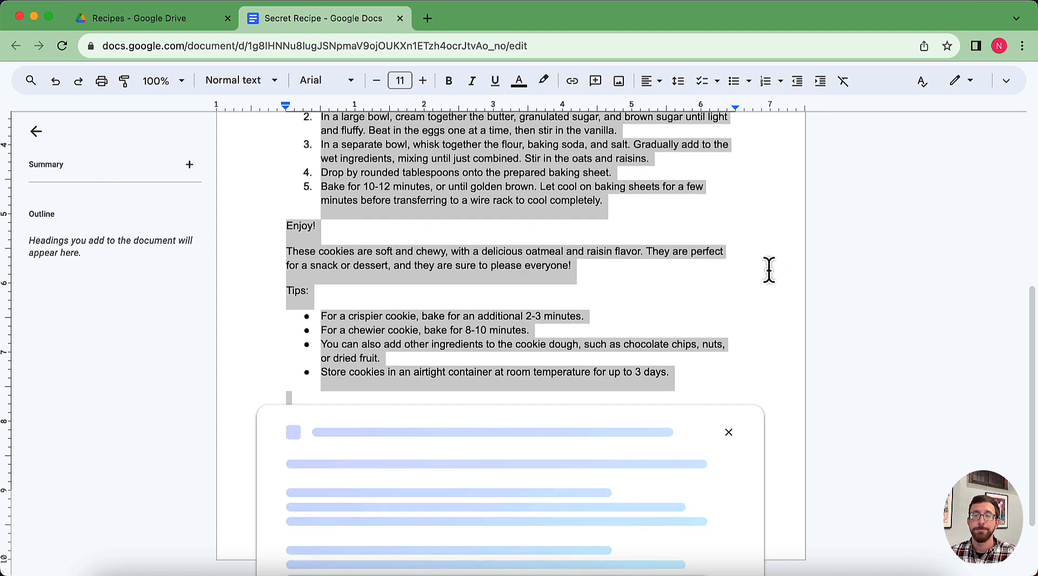
- Review the emoji version of the short poem, insert it below the recipe tips, and look over the inserted text
scroll(780, 270, down, 1)
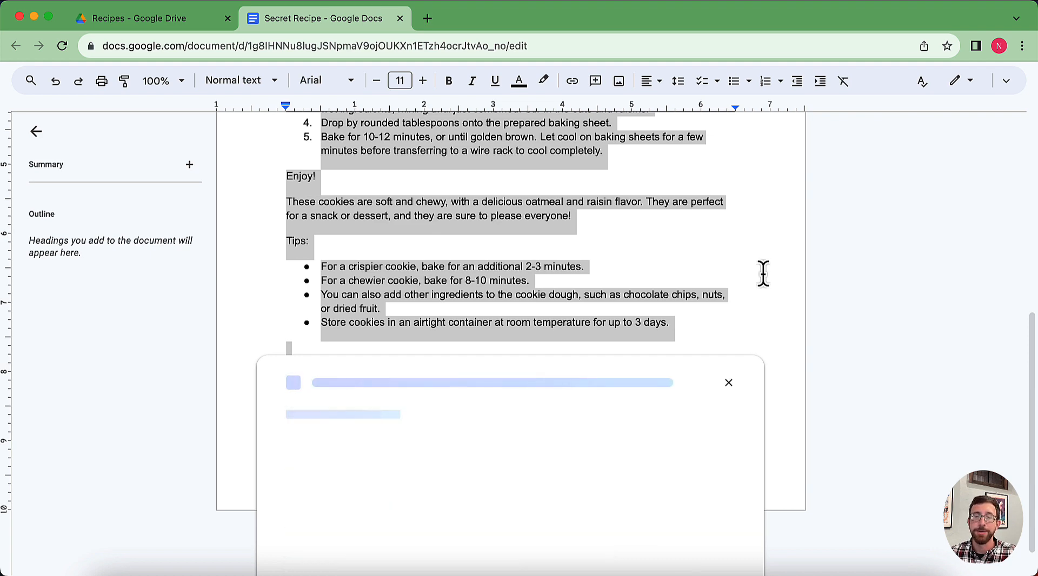
scroll(587, 346, down, 3)
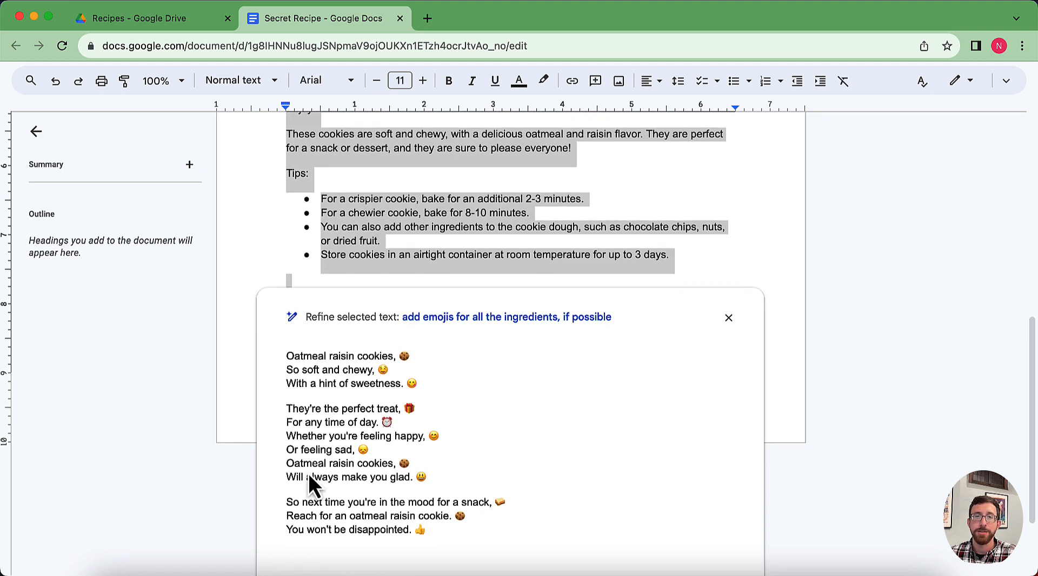
scroll(387, 396, down, 2)
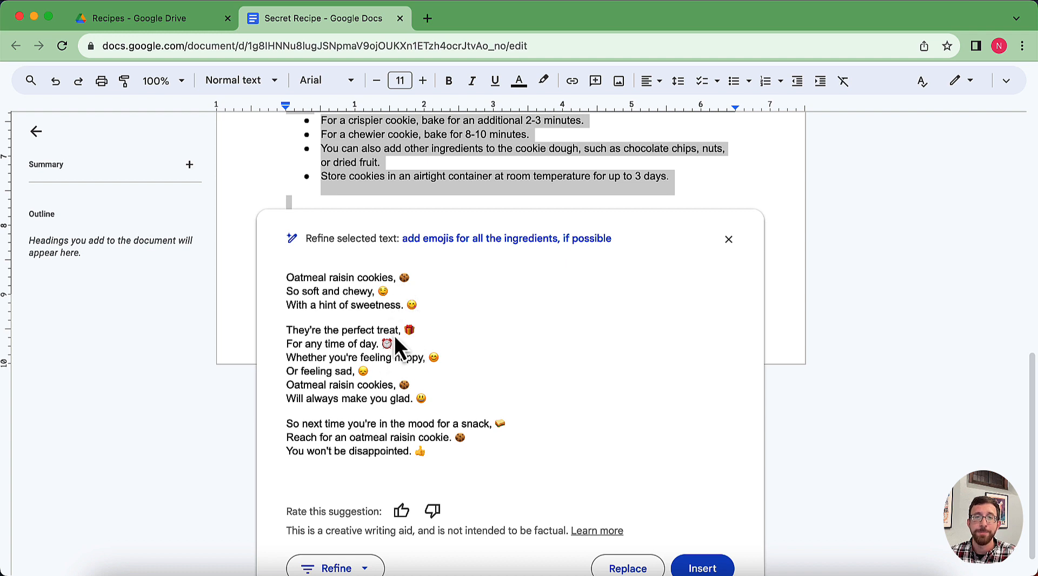
scroll(574, 434, down, 1)
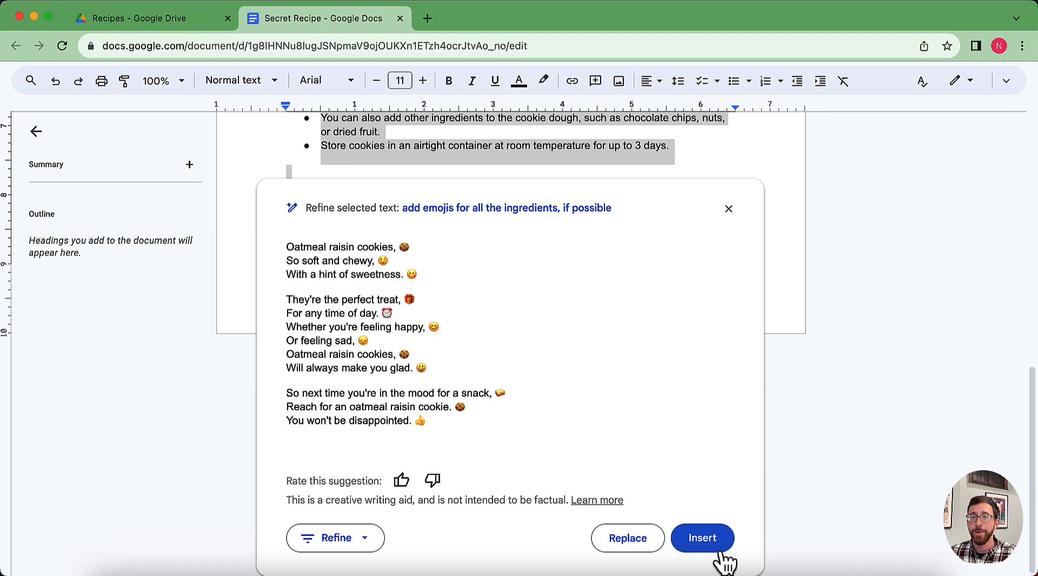
scroll(647, 156, up, 2)
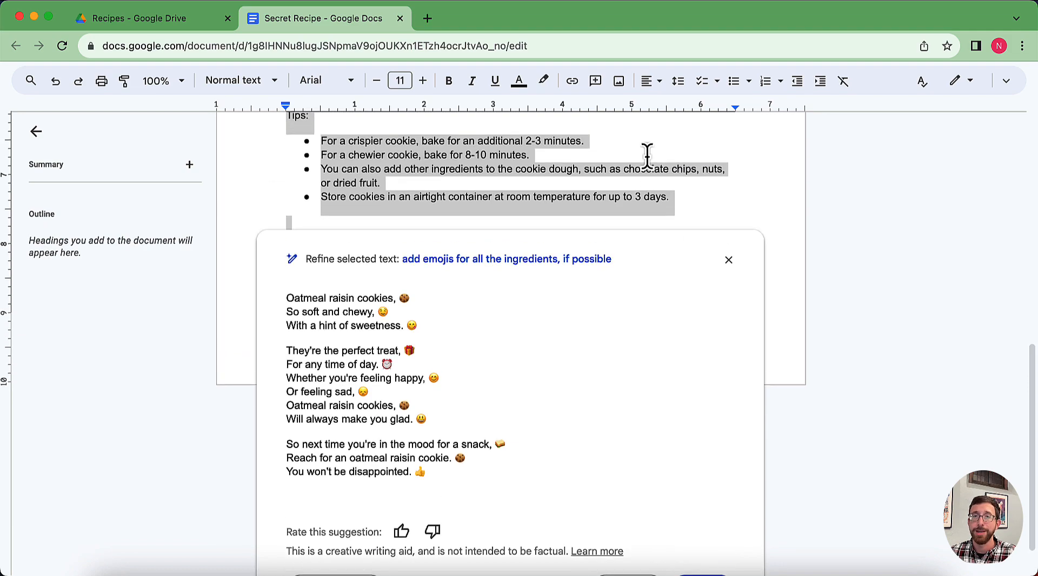
scroll(649, 157, down, 1)
scroll(663, 196, up, 10)
scroll(657, 194, down, 5)
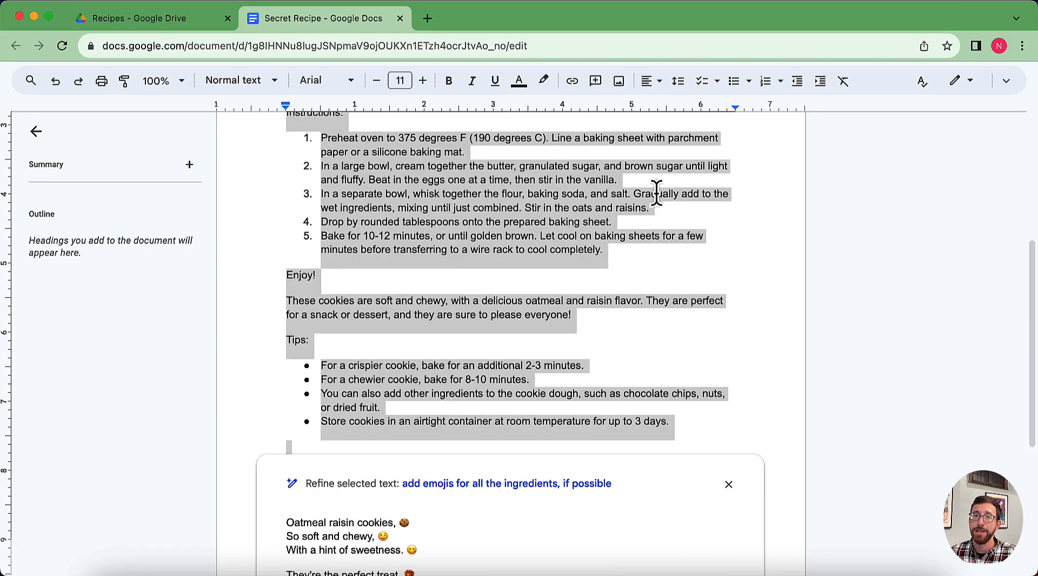
scroll(656, 194, down, 10)
click(718, 536)
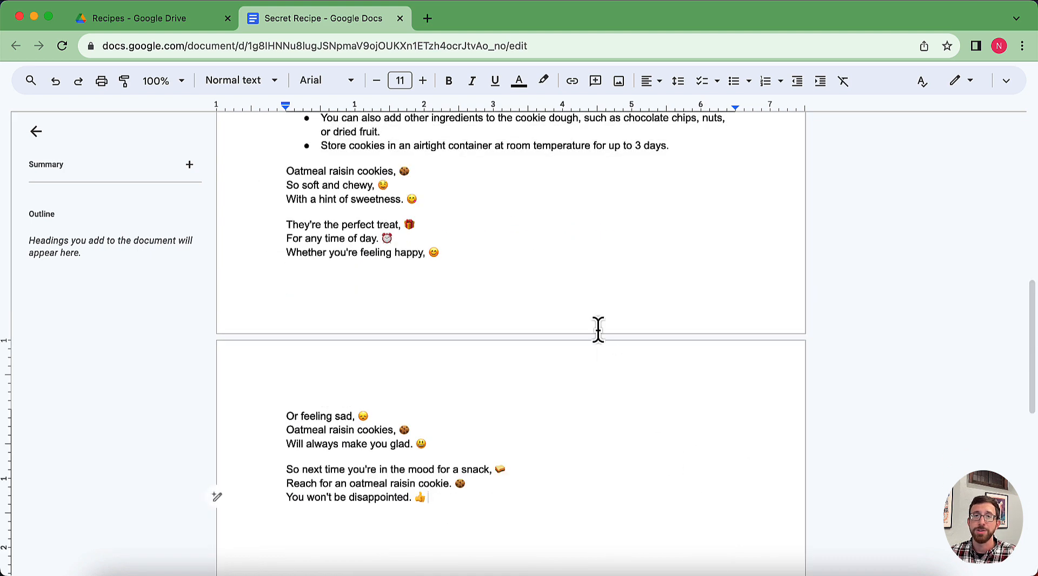
scroll(598, 329, up, 2)
scroll(331, 276, down, 1)
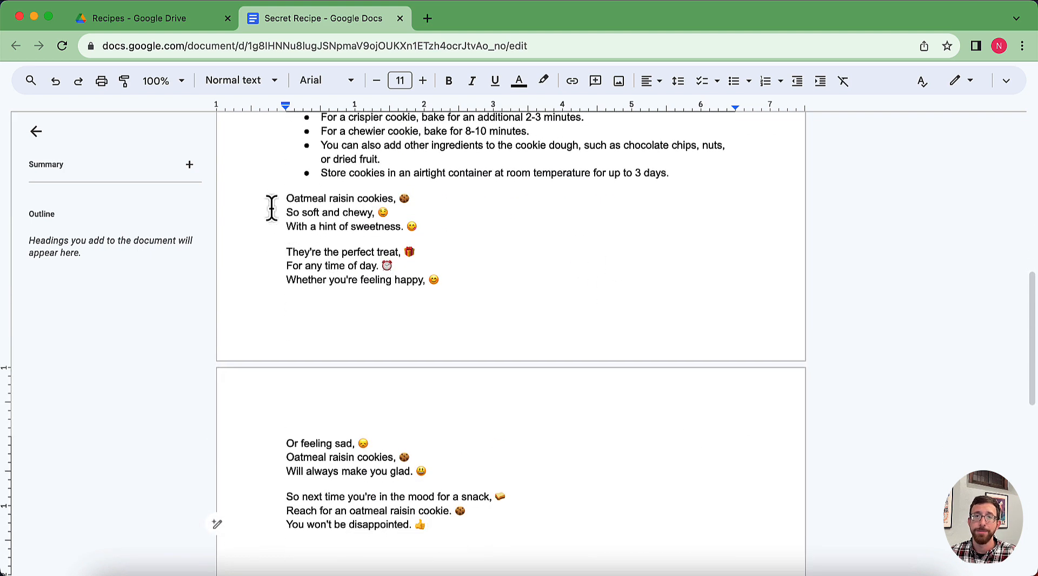
- Add blank lines above the Ingredients heading at the start of the document and place the cursor on the first one
scroll(324, 243, up, 12)
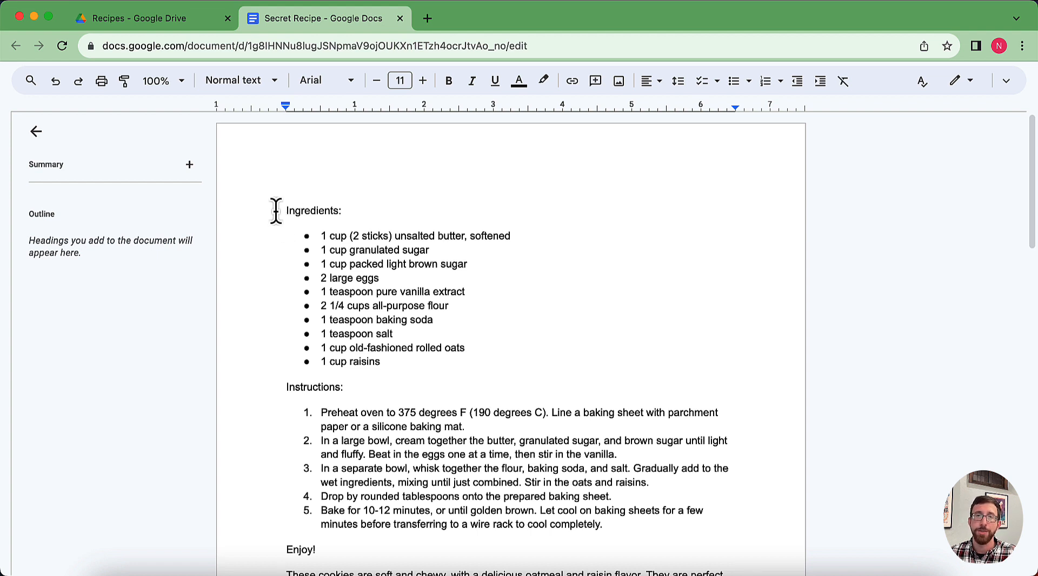
click(275, 211)
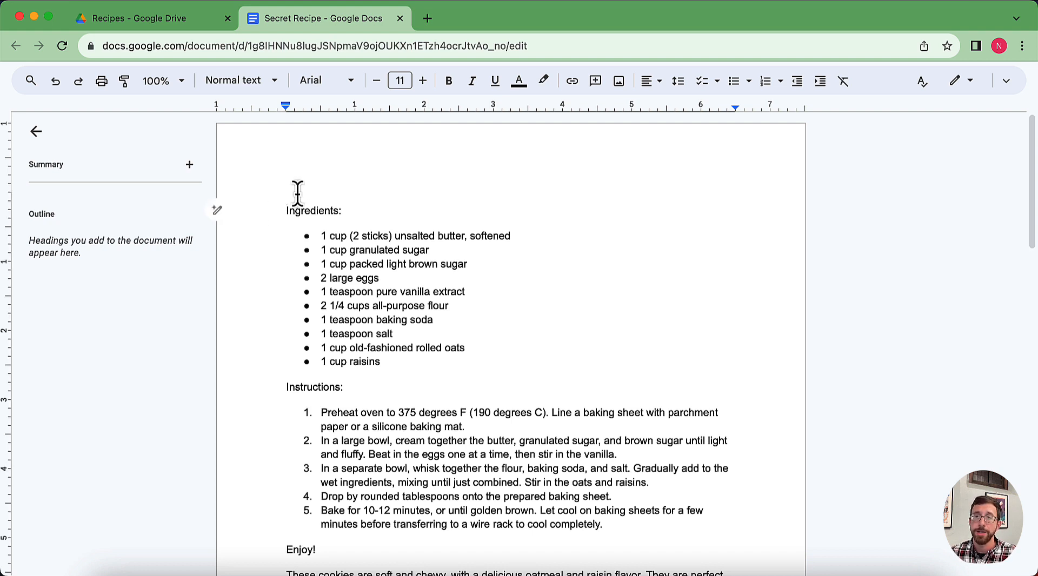
key(Return)
key(Return)
key(Return)
key(Return)
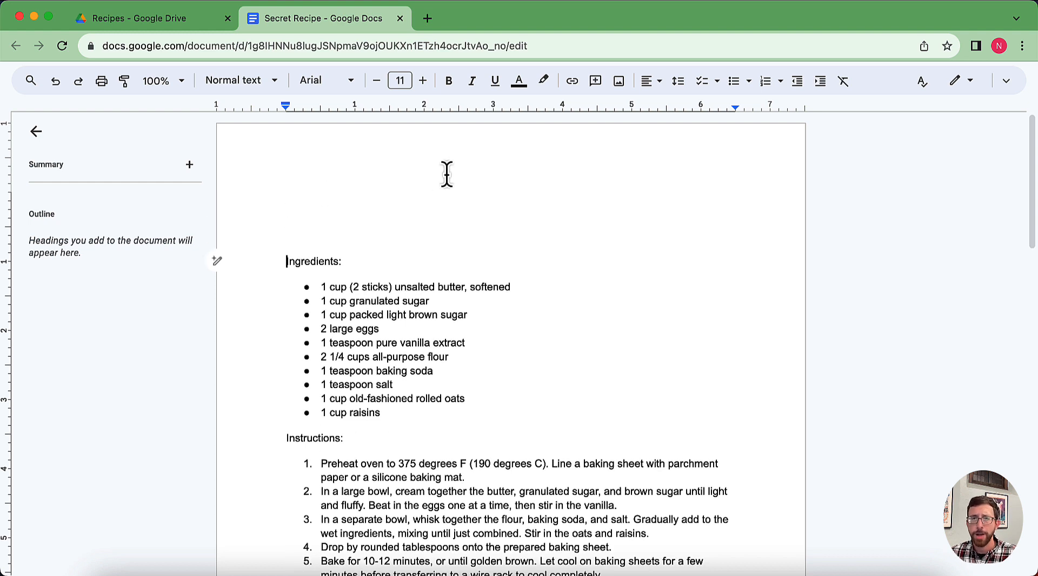
click(355, 178)
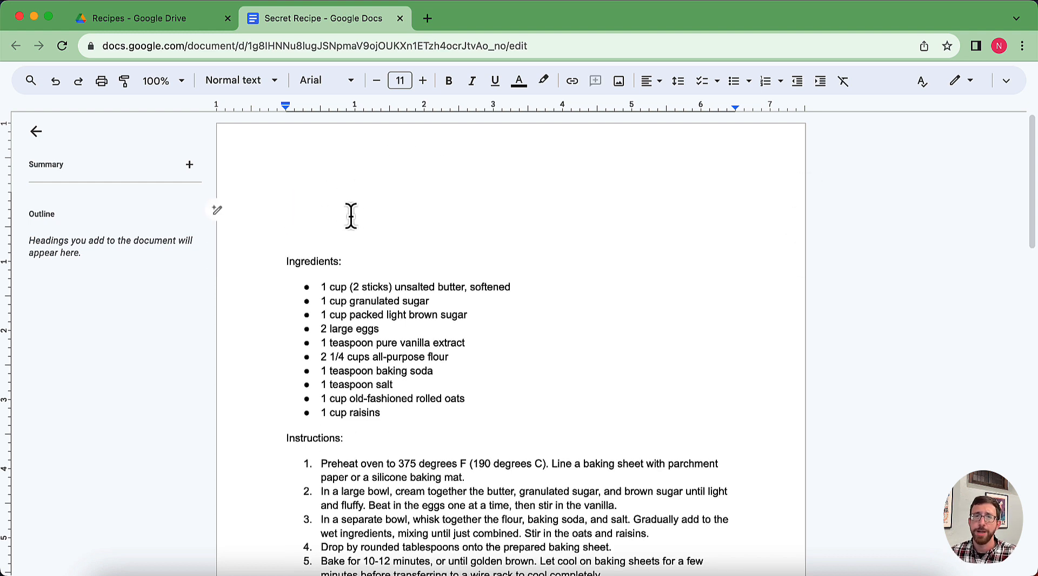
- Generate a Help me write suggestion on the blank line with the prompt "Create an agenda for a Duet AI web series"
click(216, 210)
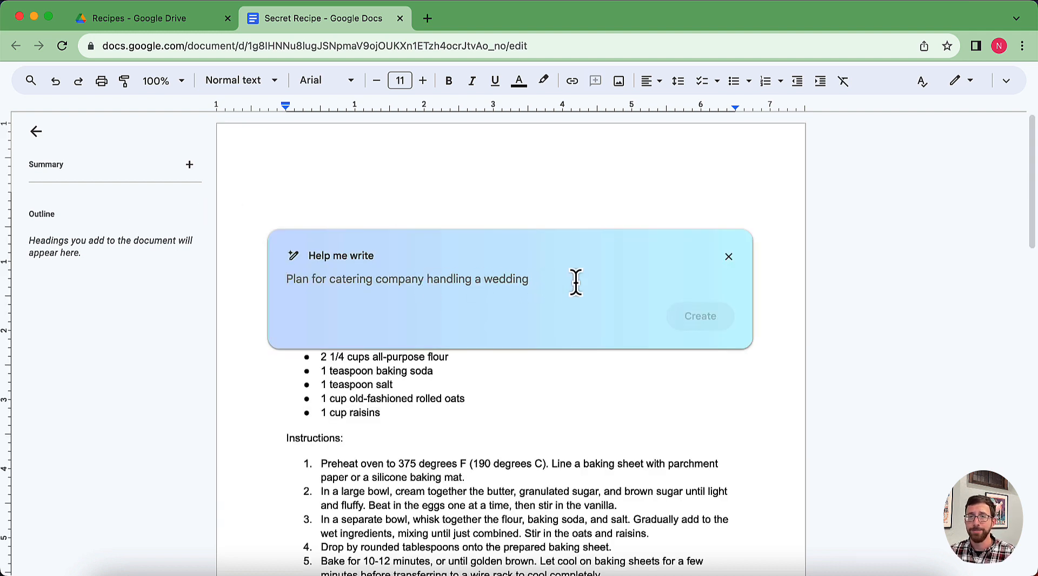
text(Create)
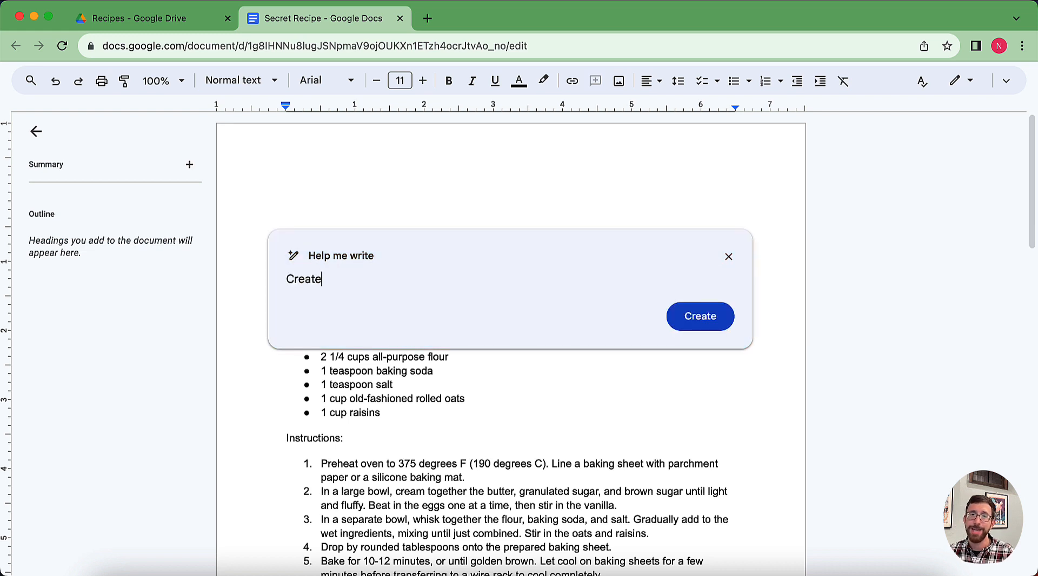
text( an a)
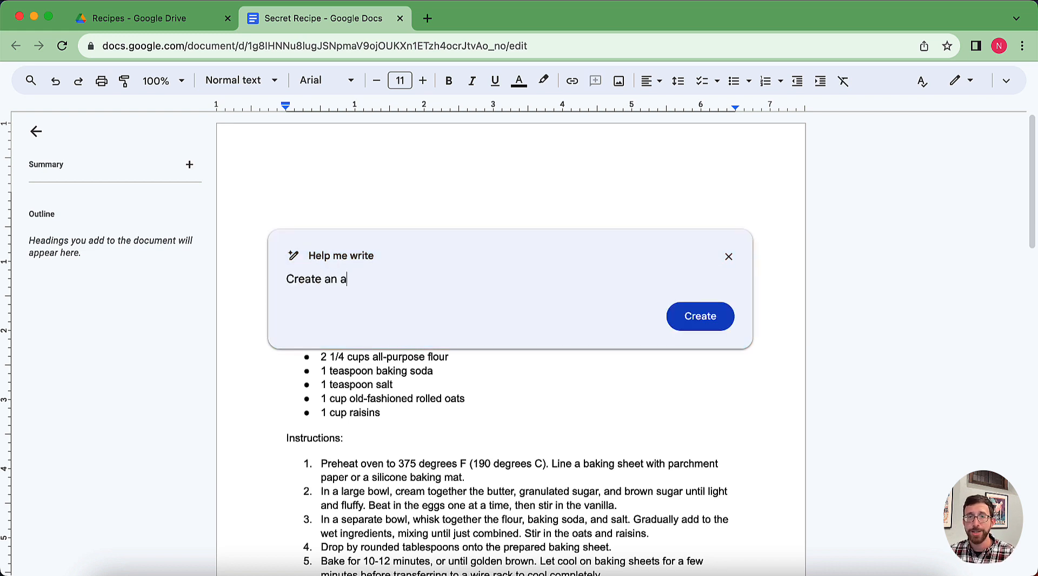
text(genda for a Duet)
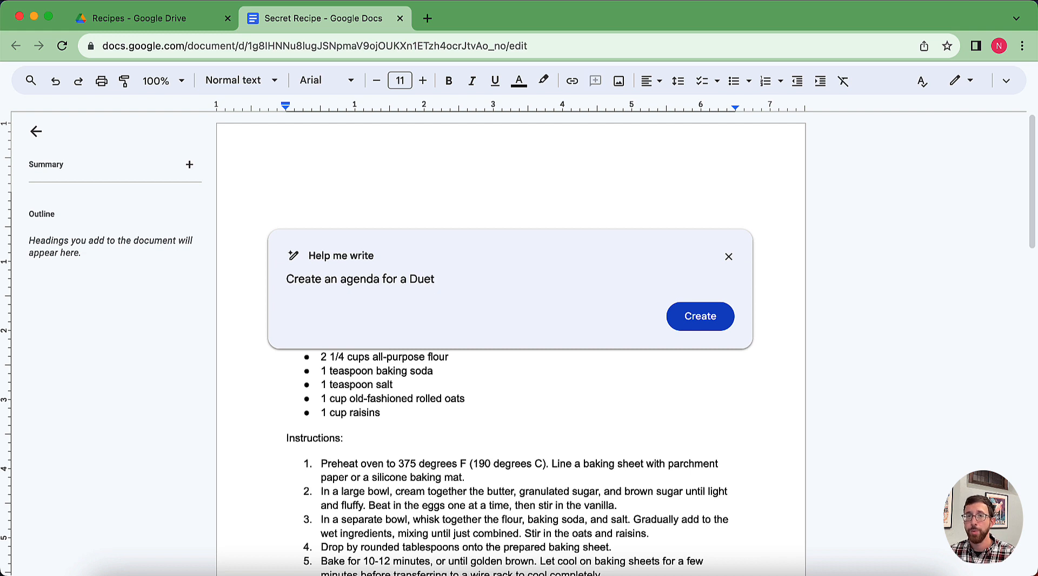
text( web series)
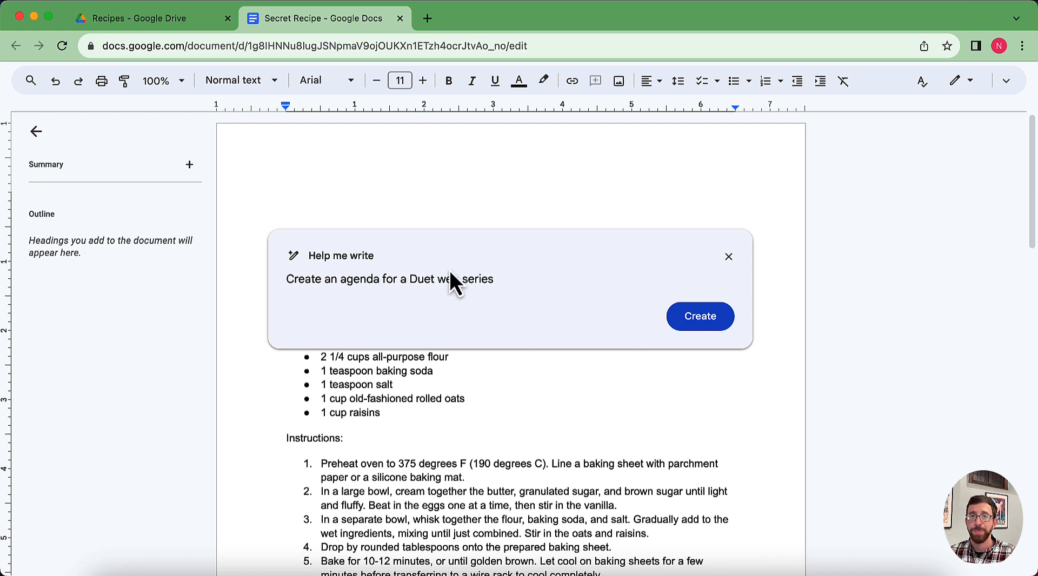
click(438, 279)
text(AI)
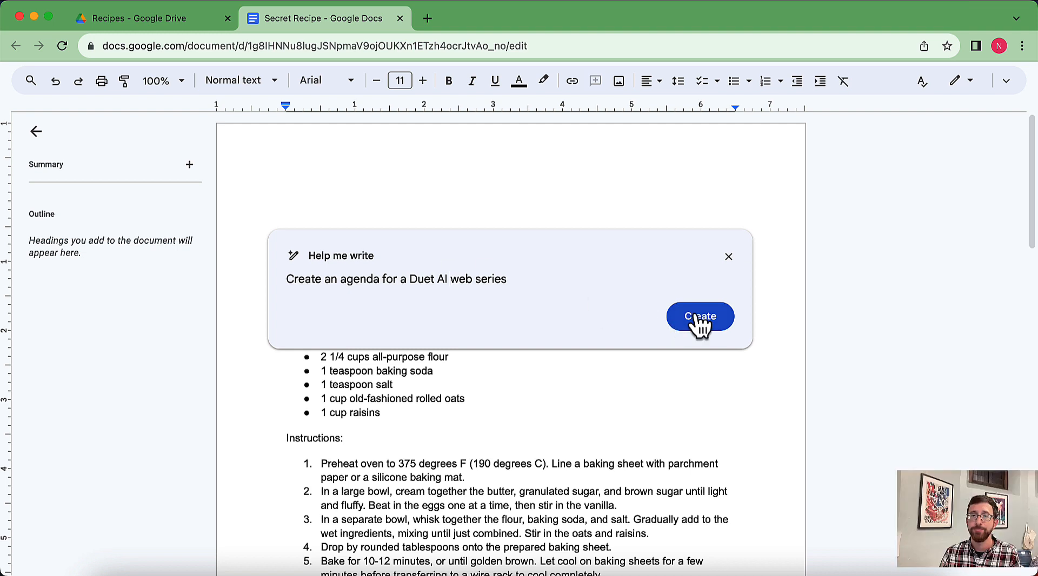
click(698, 317)
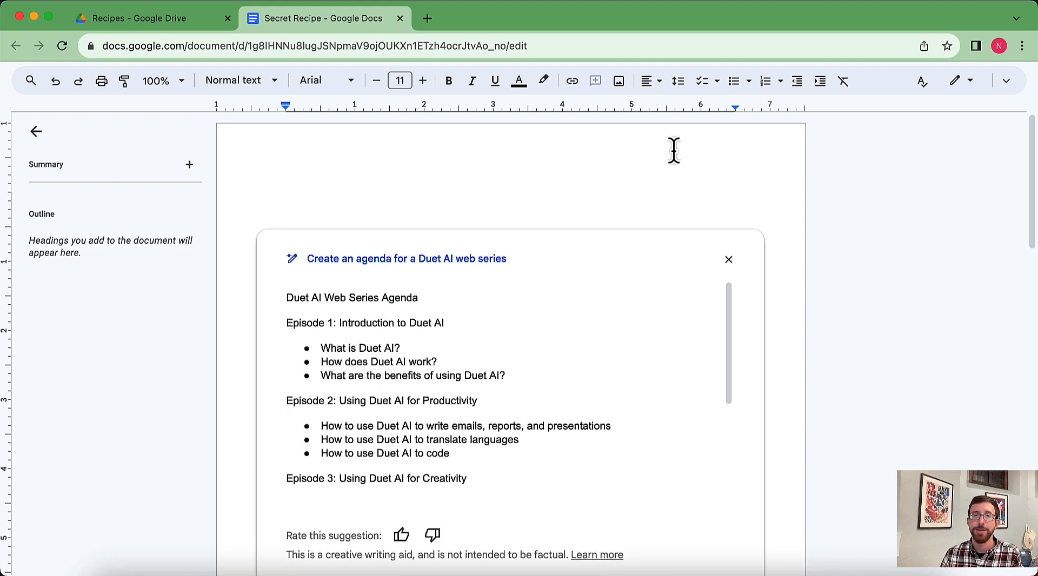
- Read through the episodes in the generated web series agenda and discard the suggestion without inserting it
scroll(608, 357, down, 3)
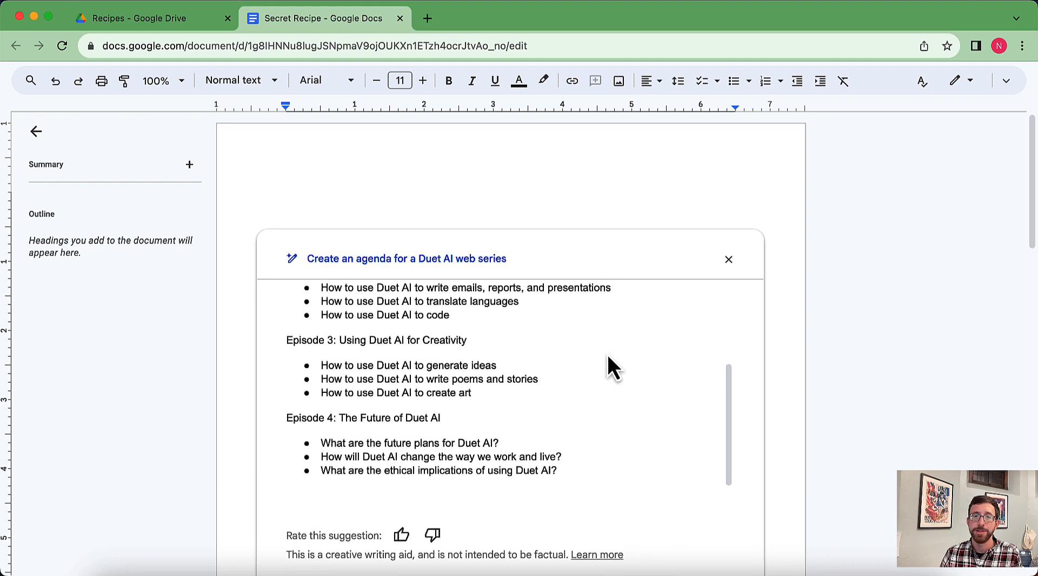
scroll(513, 388, up, 3)
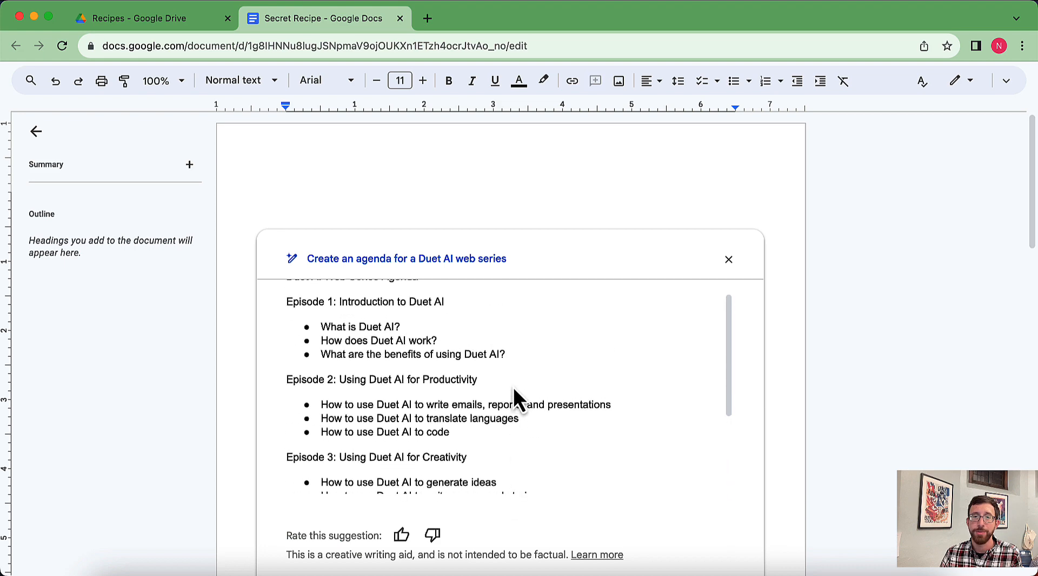
scroll(514, 388, down, 2)
scroll(514, 399, up, 2)
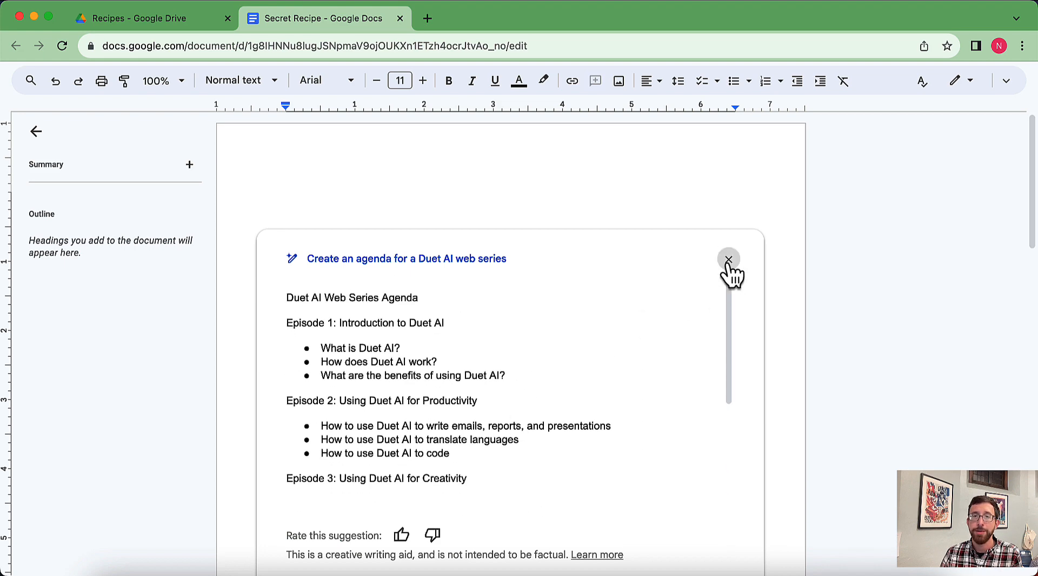
click(728, 261)
click(596, 479)
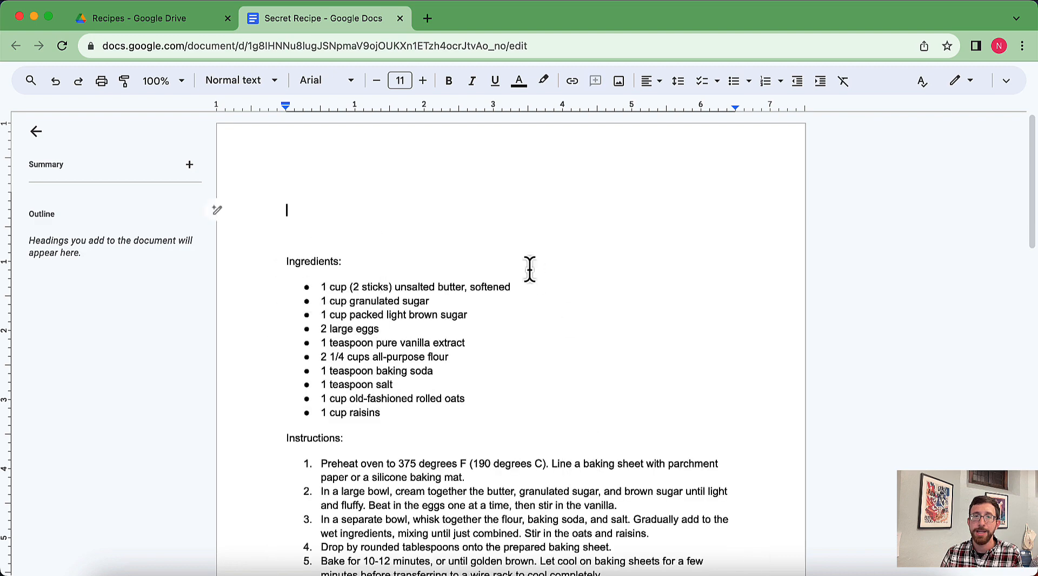